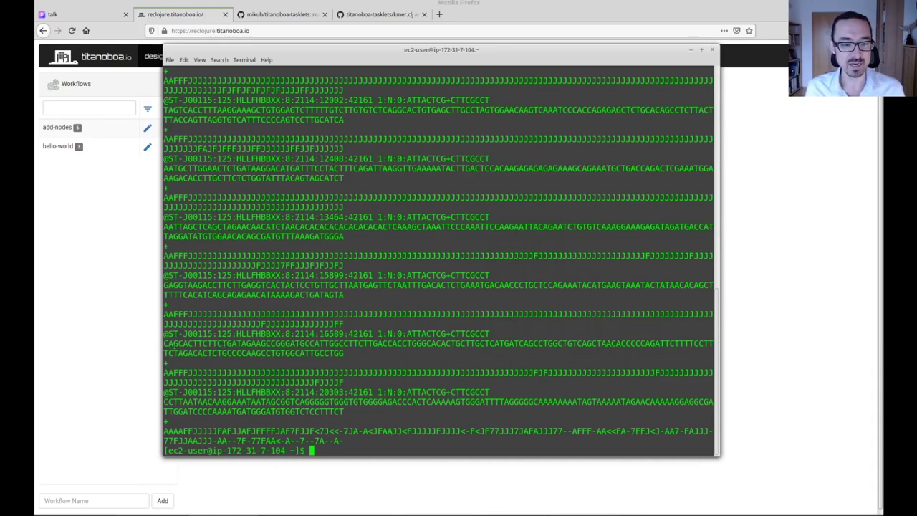
Examine the sequence and quality lines of the FASTQ reads printed in the terminal, tracing the first bases of one read.
left_click_drag(164, 344, 339, 352)
left_click_drag(178, 411, 284, 411)
left_click(283, 411)
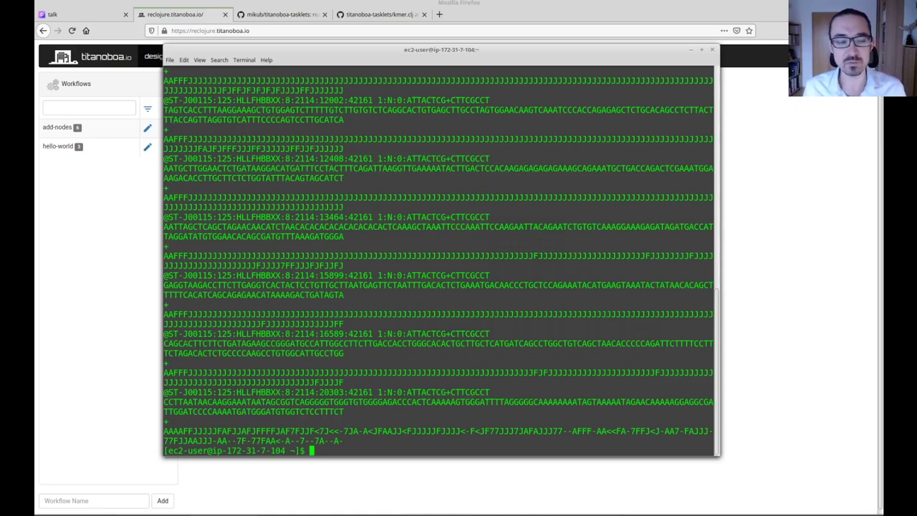
mouse_move(165, 344)
left_mouse_down()
mouse_move(184, 344)
mouse_move(165, 349)
mouse_move(172, 345)
left_mouse_up()
left_click(176, 348)
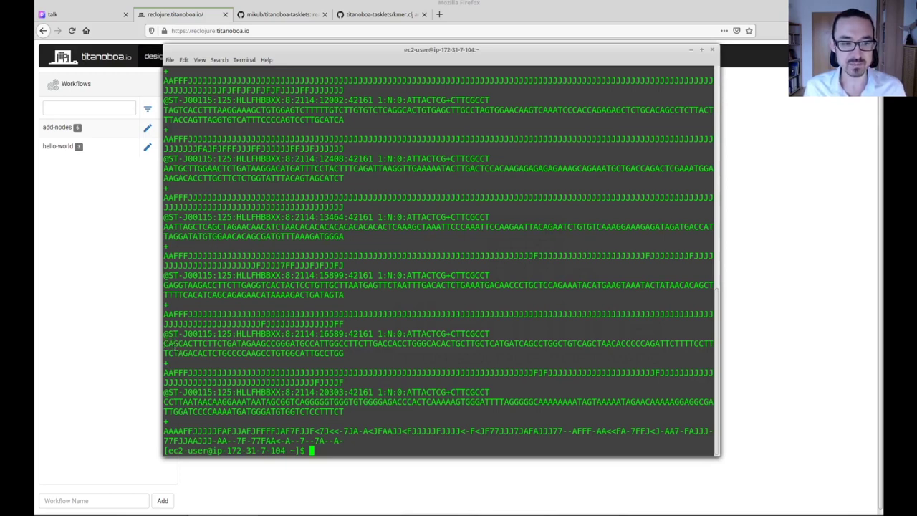
left_click_drag(165, 344, 187, 344)
left_click(184, 349)
left_click(187, 344)
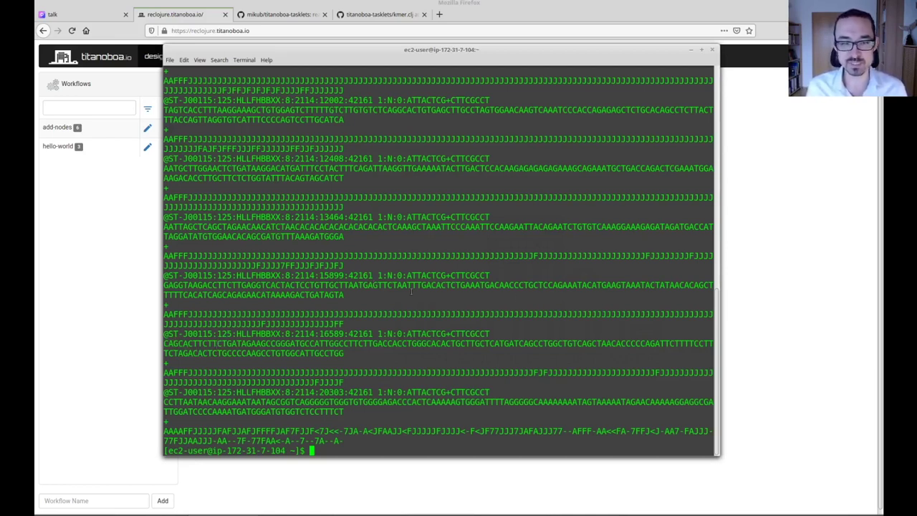
Dismiss the terminal, create a workflow named k-mer-count and select its default step for editing.
left_click_drag(665, 52, 678, 63)
left_click(707, 62)
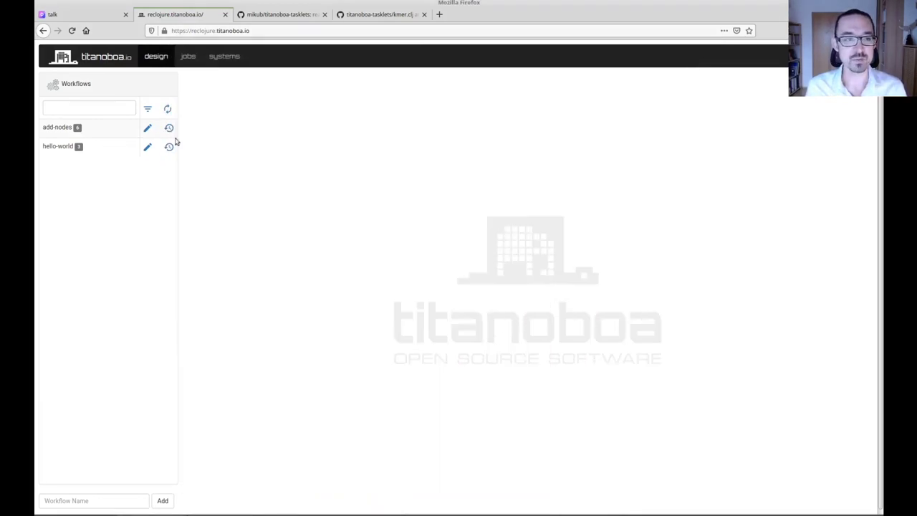
left_click(100, 501)
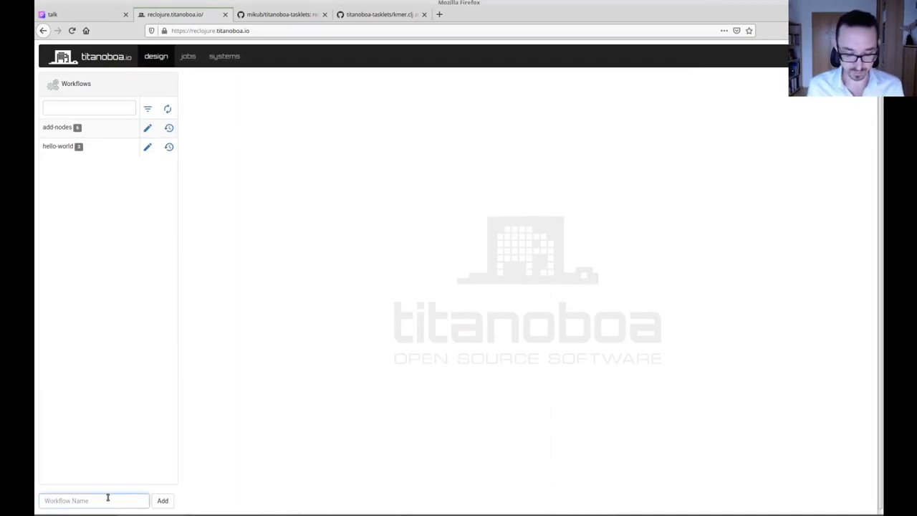
type("k-mer-count")
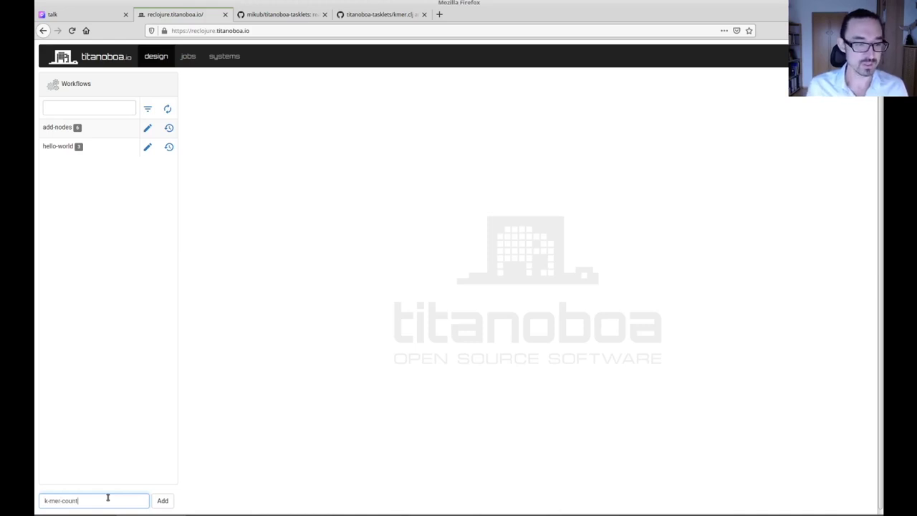
left_click(159, 500)
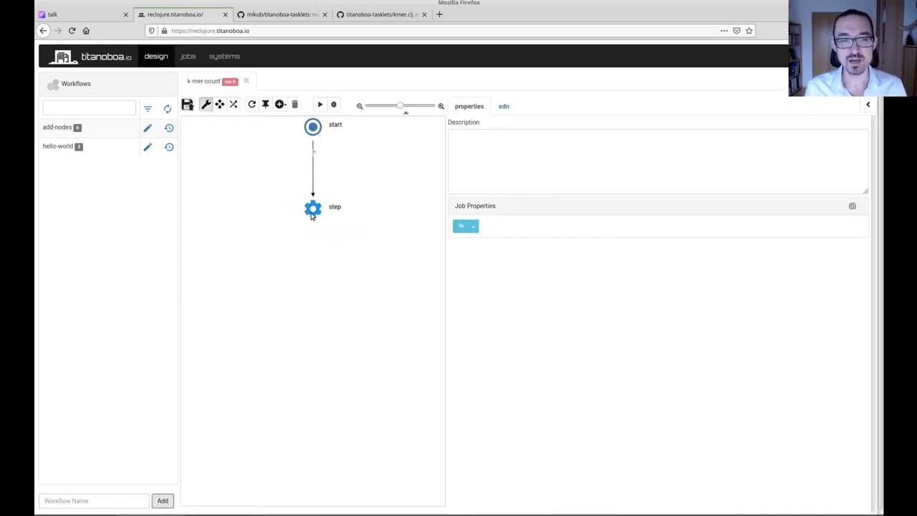
left_click(312, 215)
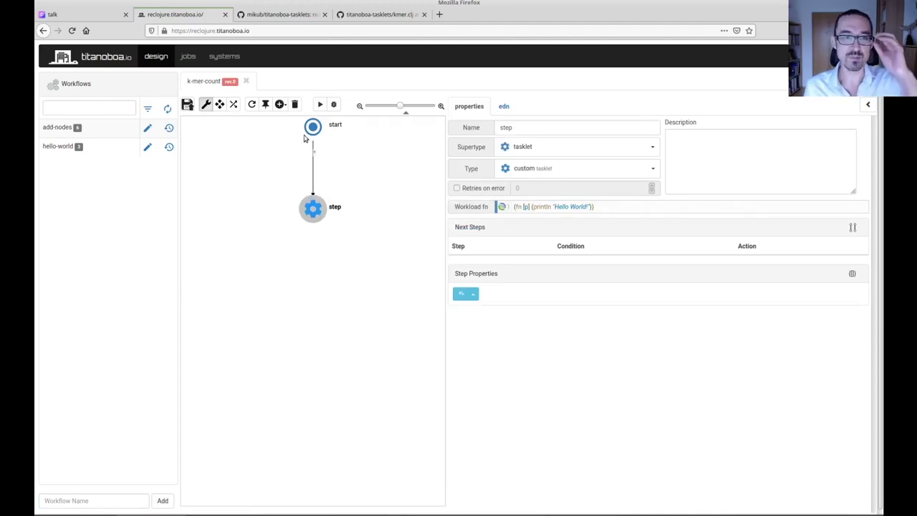
Look up the K-mer Count section in the titanoboa-tasklets README on GitHub.
left_click(293, 18)
scroll(141, 186, "down", 3)
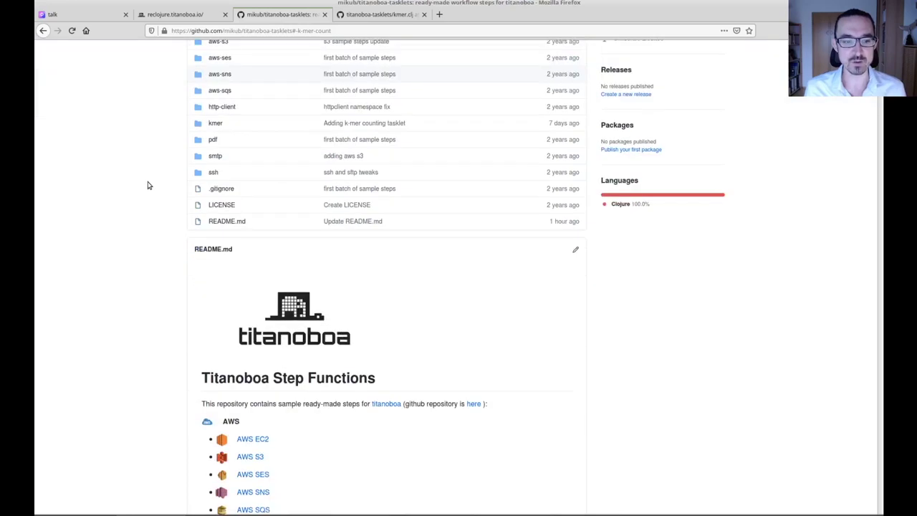
scroll(149, 172, "up", 3)
scroll(153, 170, "down", 10)
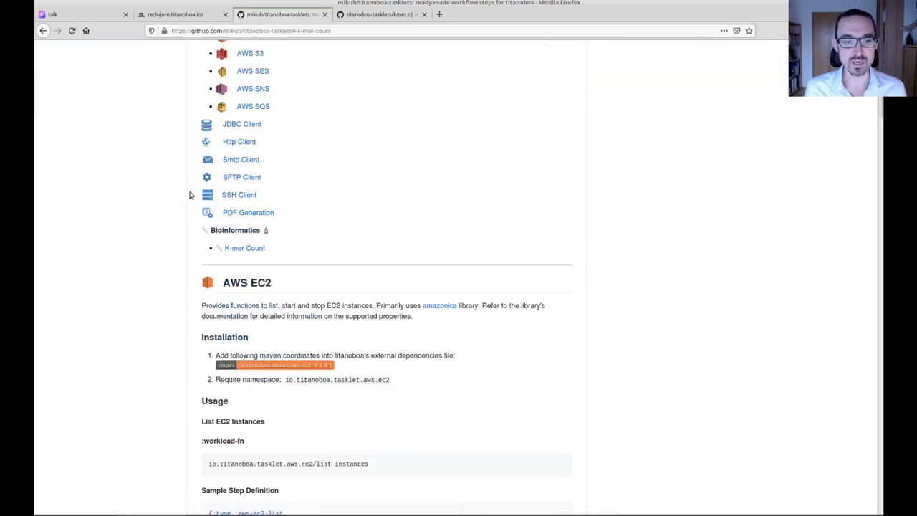
left_click(247, 247)
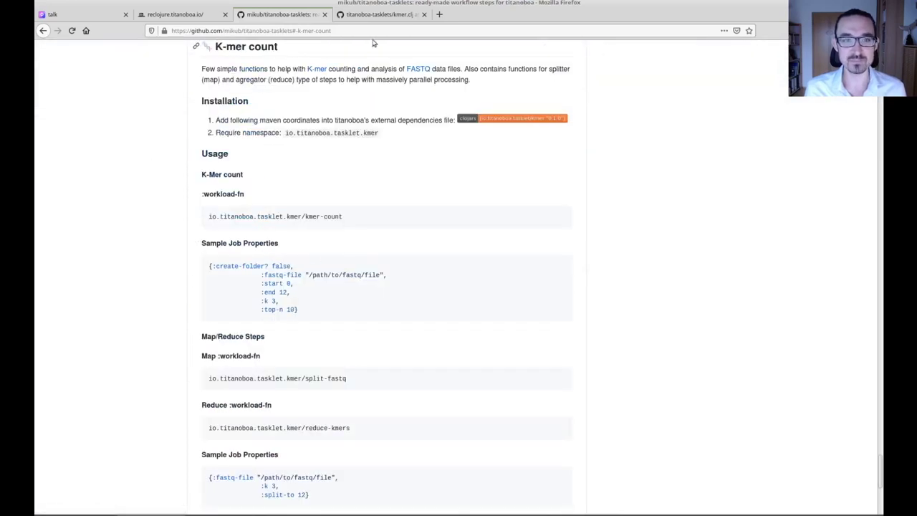
Examine the kmer-count and split-fastq functions in the kmer.clj source file.
left_click(383, 16)
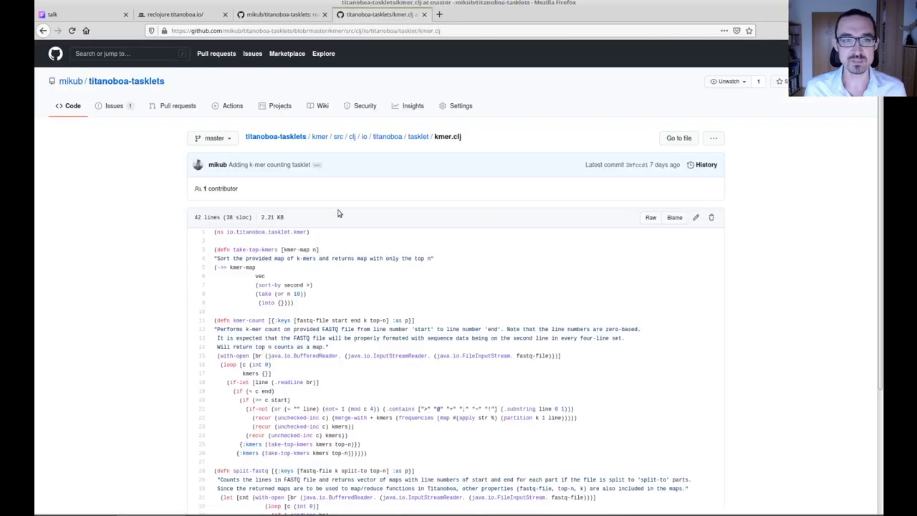
scroll(329, 240, "down", 3)
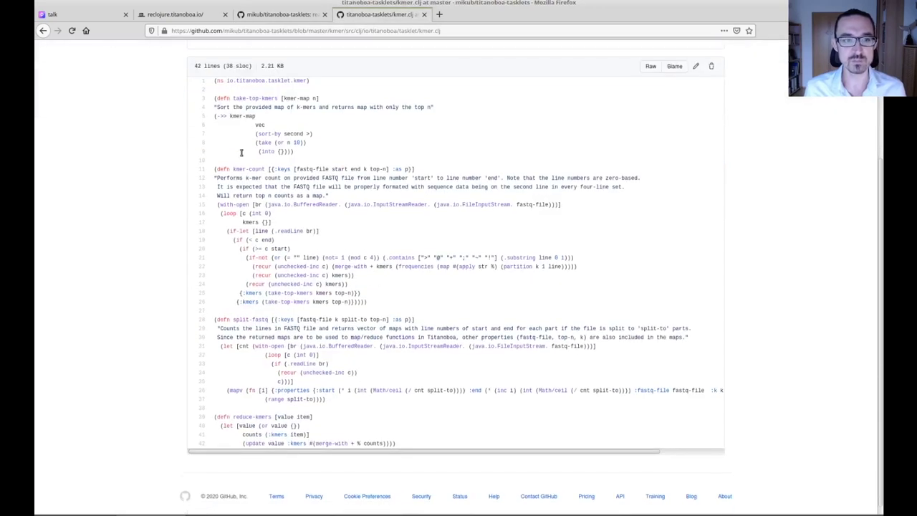
left_click_drag(233, 168, 267, 169)
left_click(364, 331)
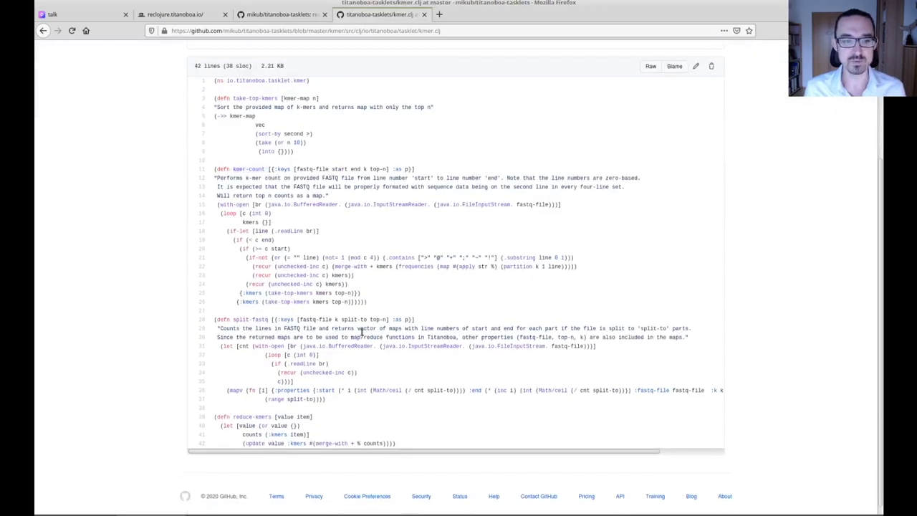
left_click_drag(232, 319, 270, 319)
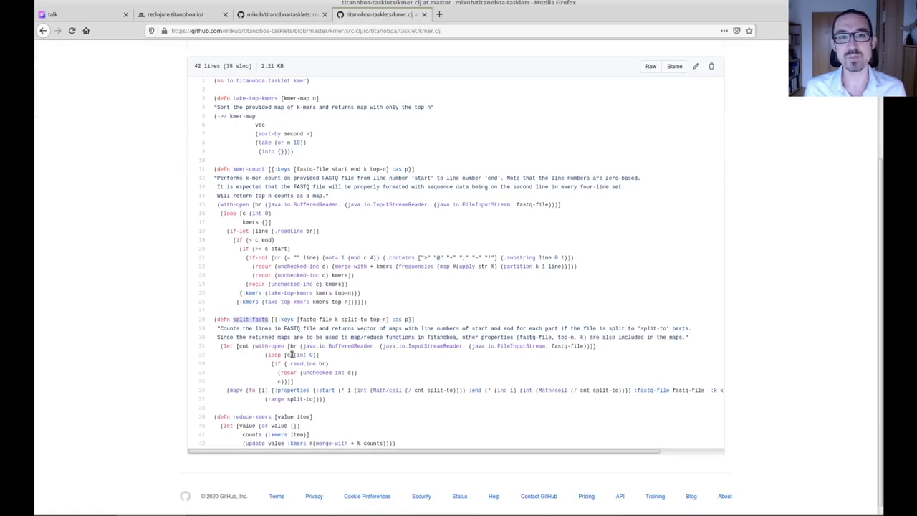
scroll(350, 344, "up", 2)
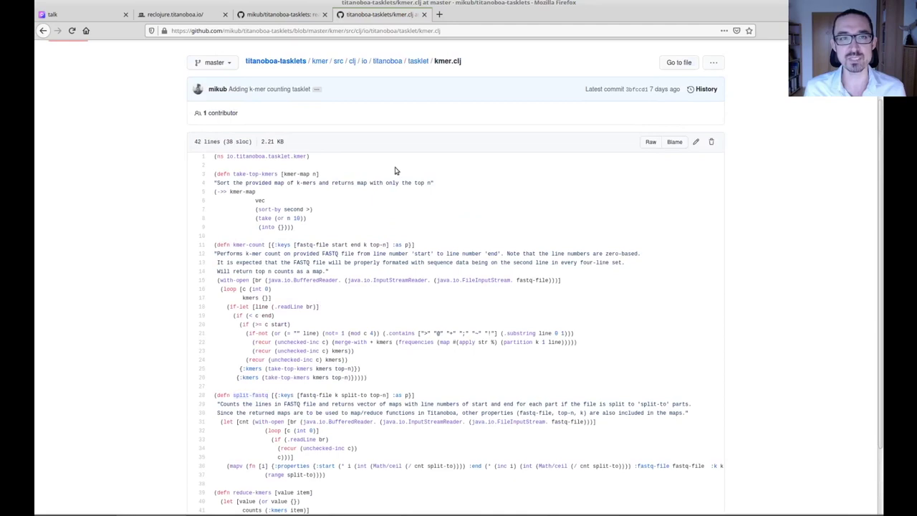
Open the kmer tasklet's Clojars page from the README and highlight its Leiningen/Boot coordinates.
left_click(282, 20)
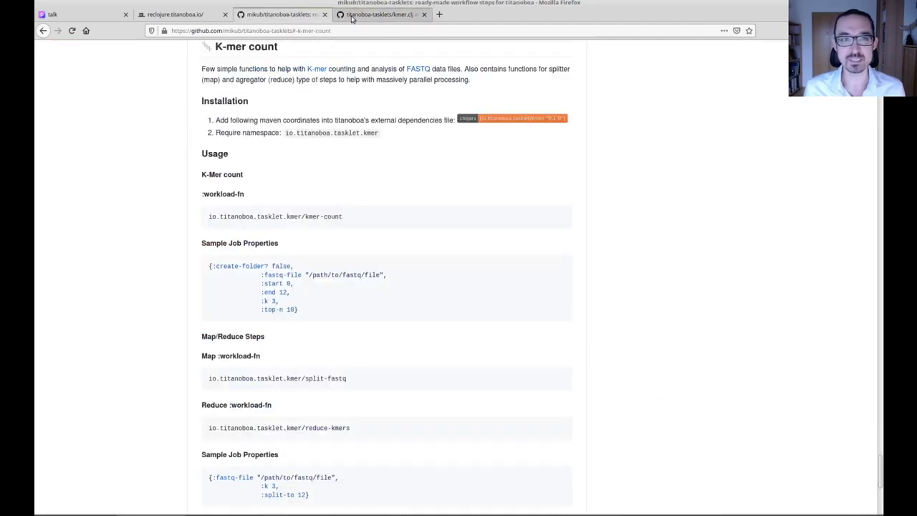
middle_click(488, 120)
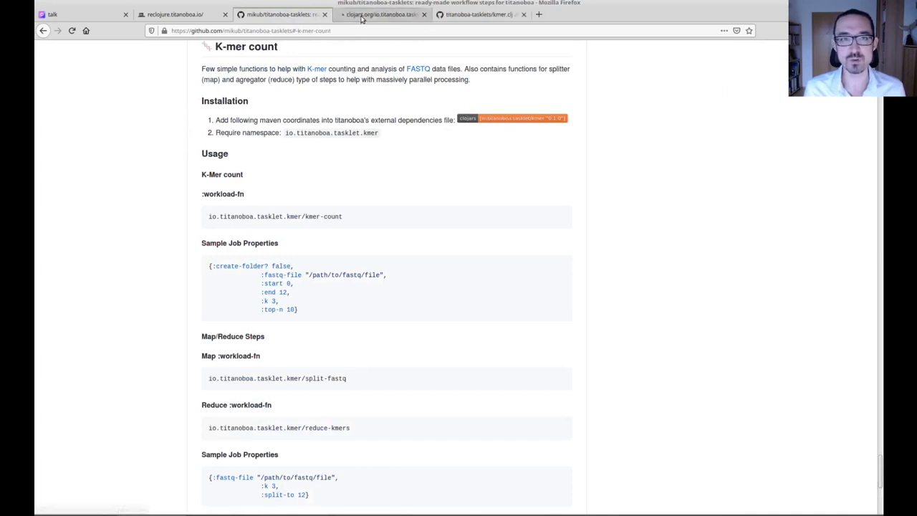
left_click(362, 17)
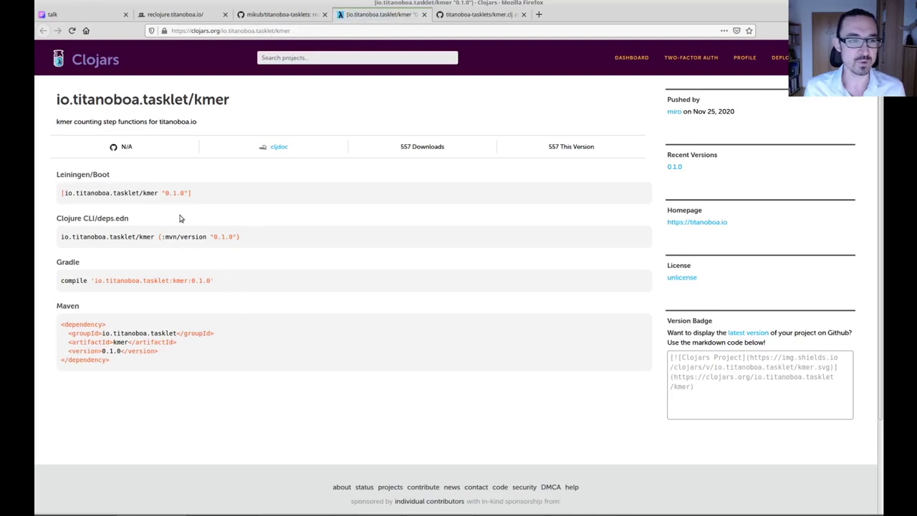
left_click_drag(189, 193, 56, 194)
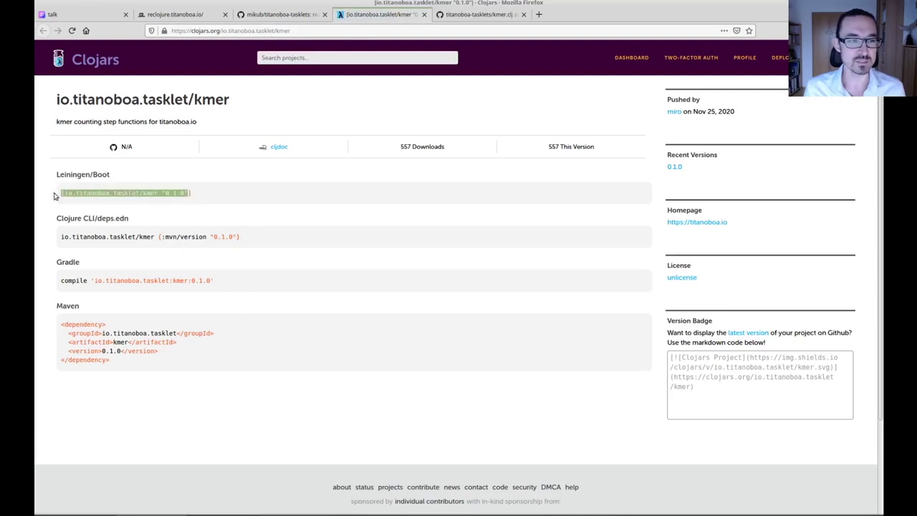
left_click(215, 194)
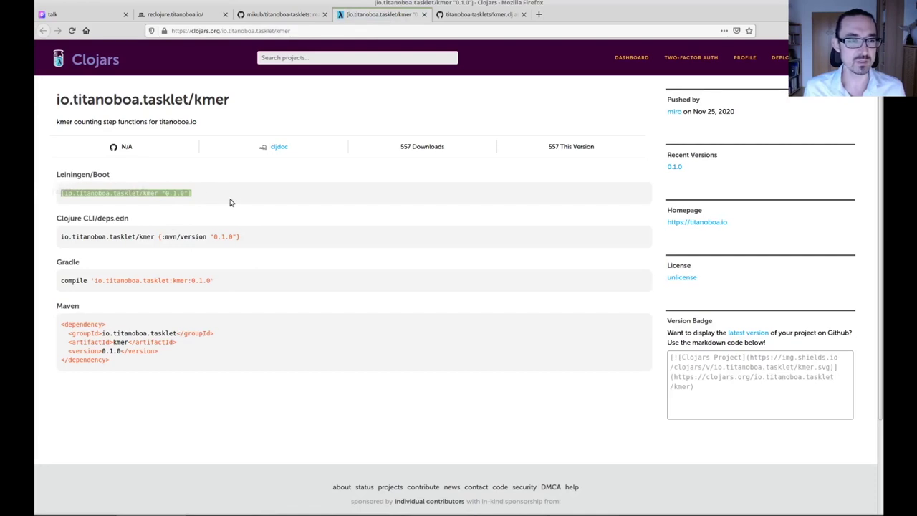
Review the titanoboa cluster's external Maven dependencies for the kmer tasklet, both in the dependencies editor and as EDN.
left_click(188, 21)
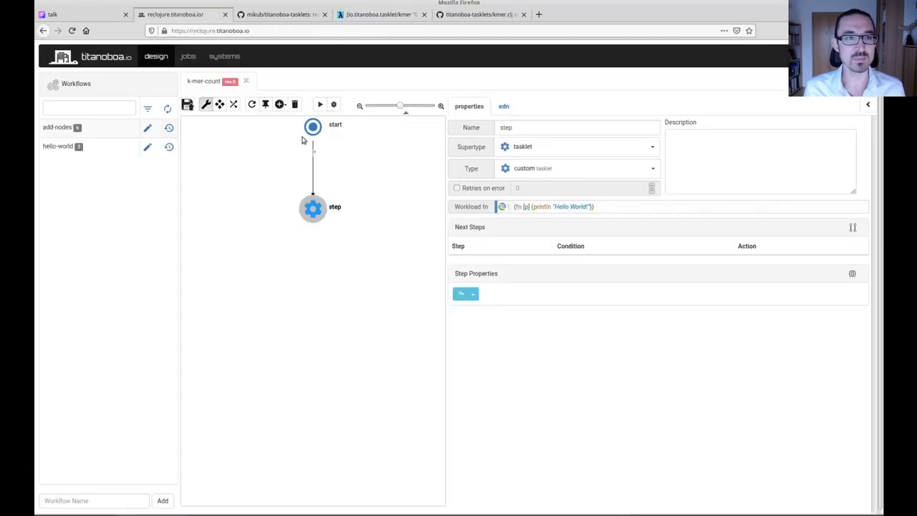
left_click(226, 57)
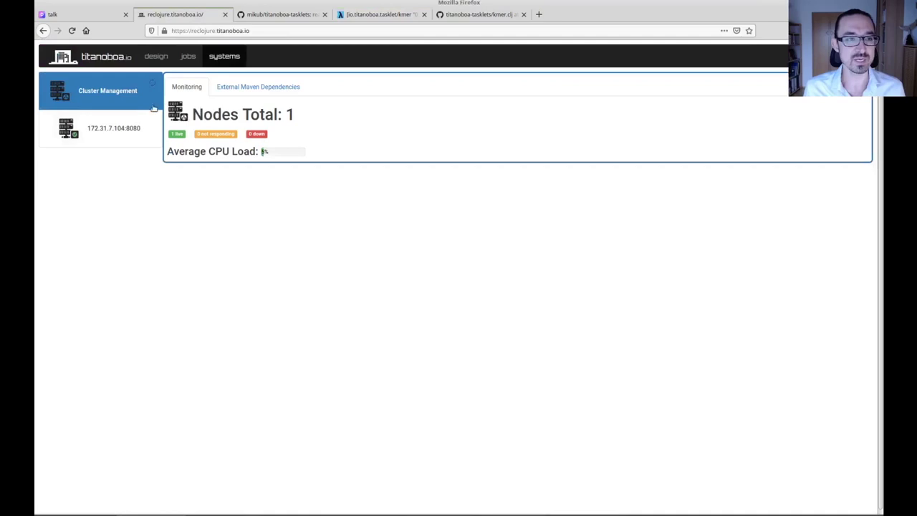
left_click(233, 87)
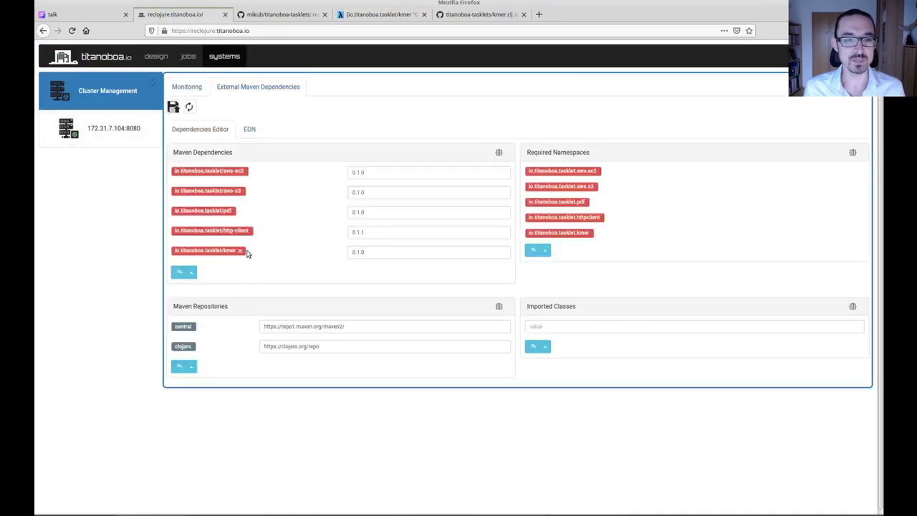
left_click(250, 130)
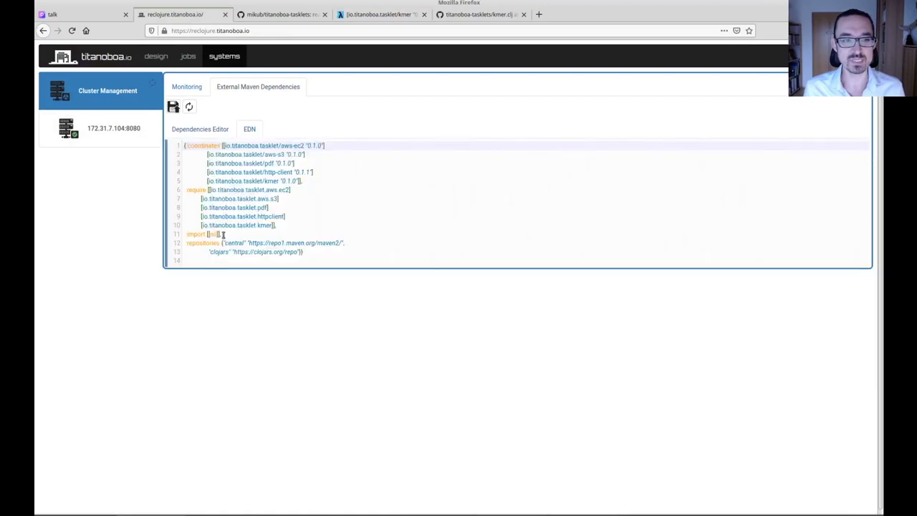
left_click(199, 130)
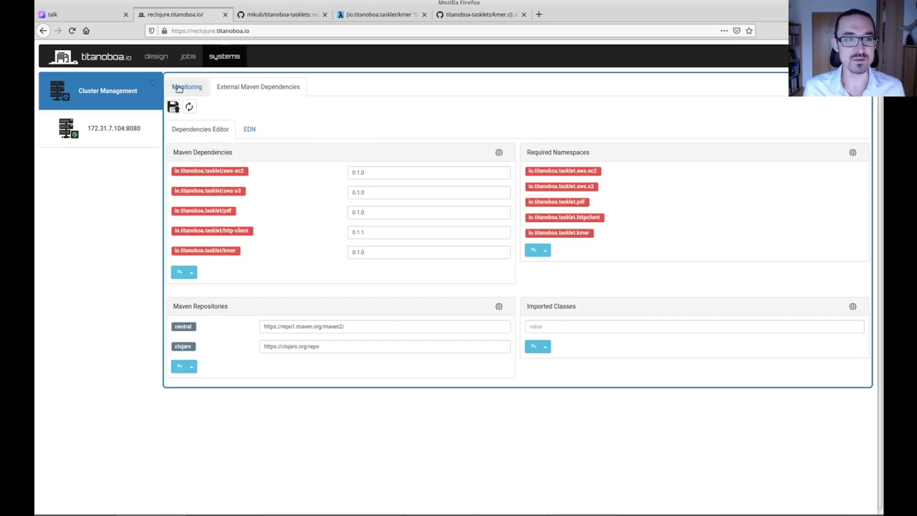
left_click(185, 87)
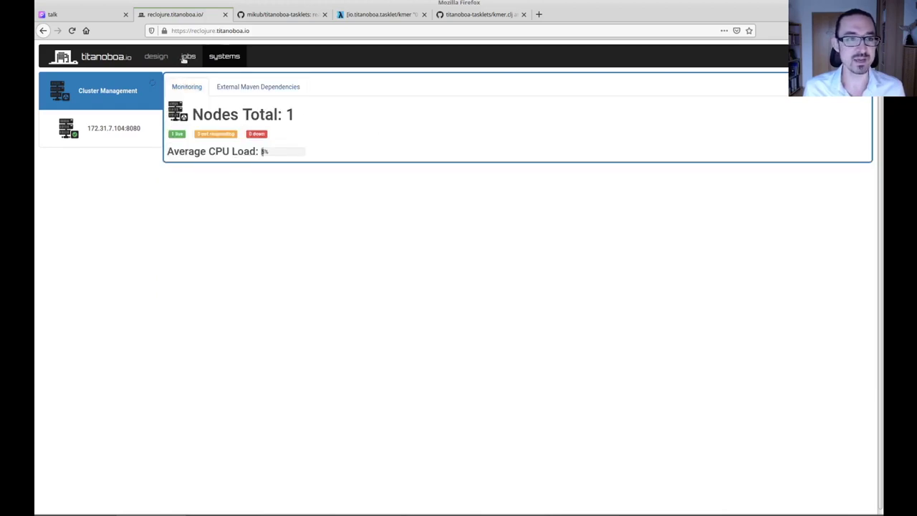
Replace the workload function of the k-mer-count workflow's step with io.titanoboa.tasklet.kmer/kmer-count.
left_click(158, 58)
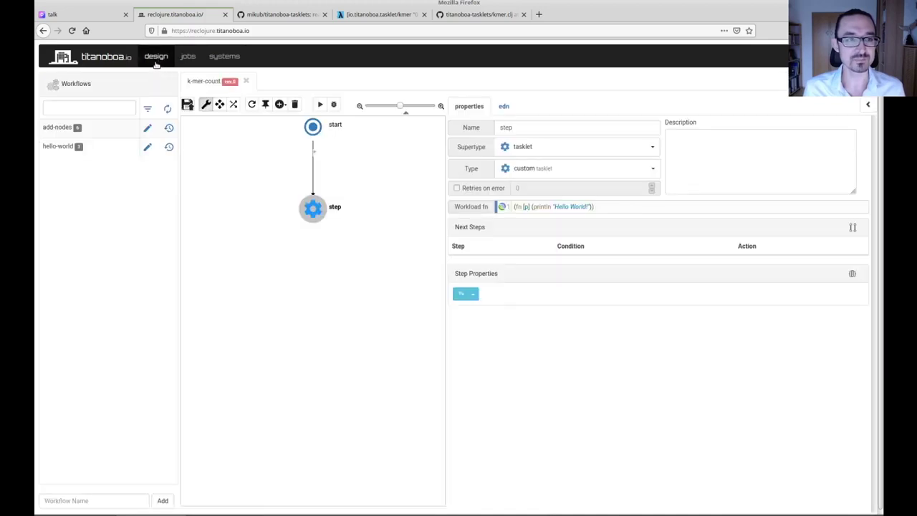
left_click_drag(596, 206, 514, 206)
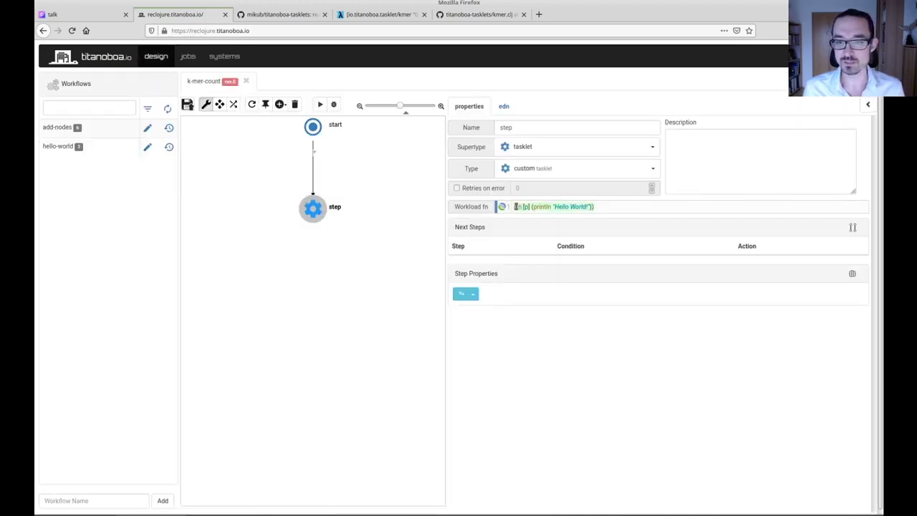
key("BackSpace")
type("(")
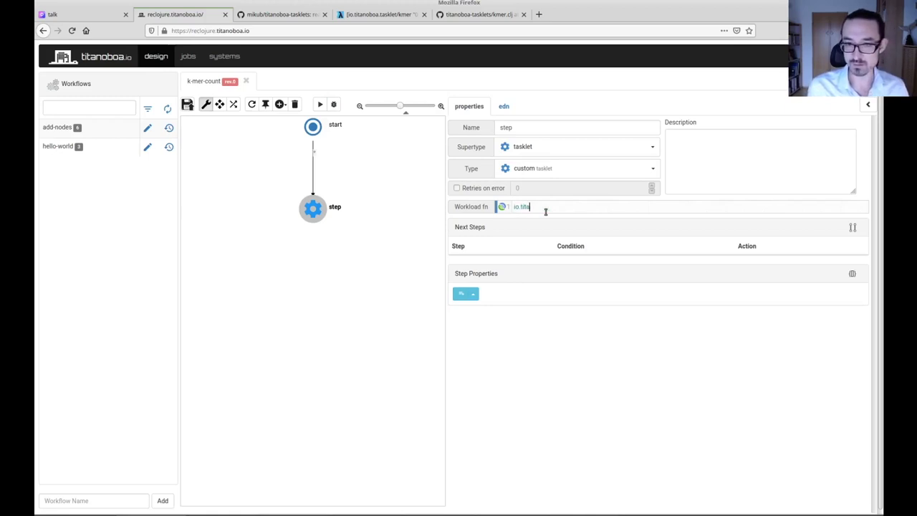
type("io.tita")
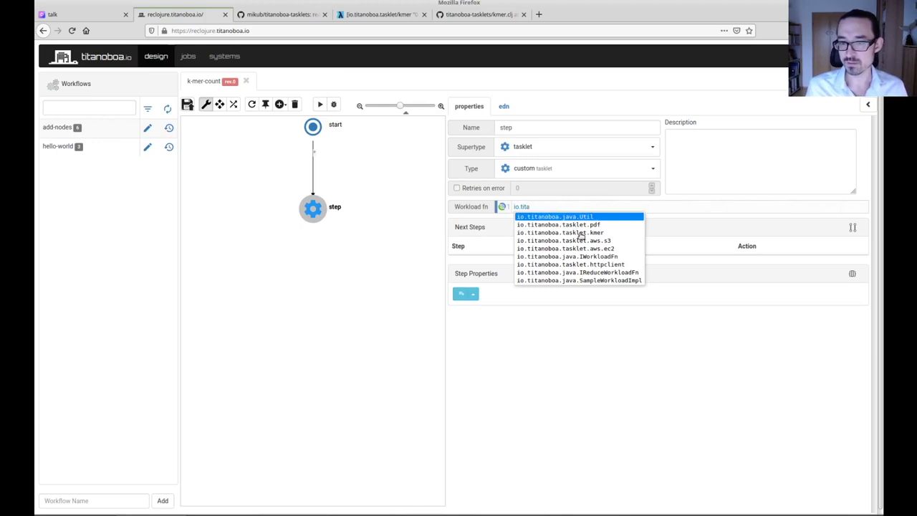
left_click(571, 234)
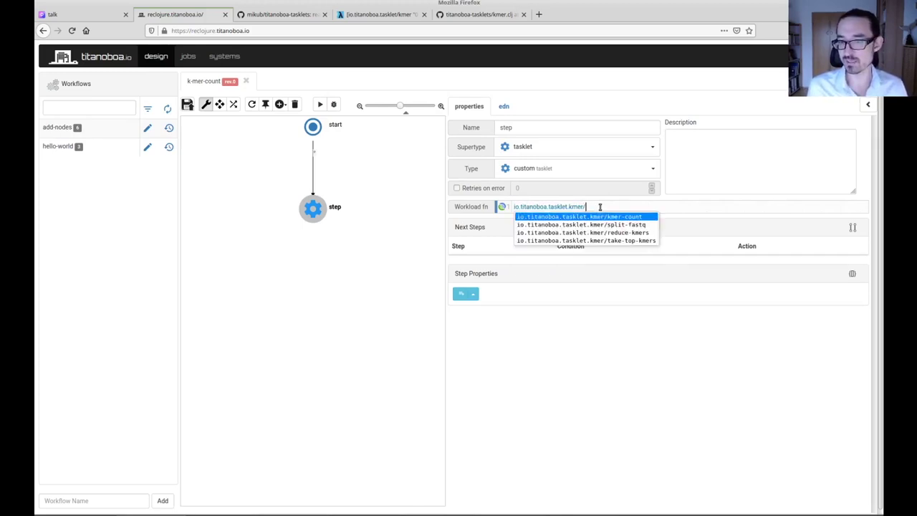
key("Return")
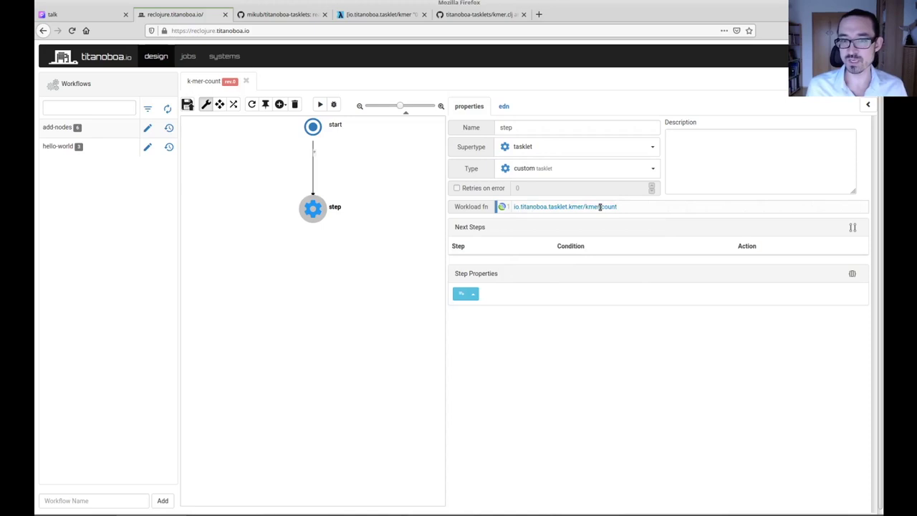
Copy the sample job properties for K-Mer count from the titanoboa-tasklets README.
left_click(304, 14)
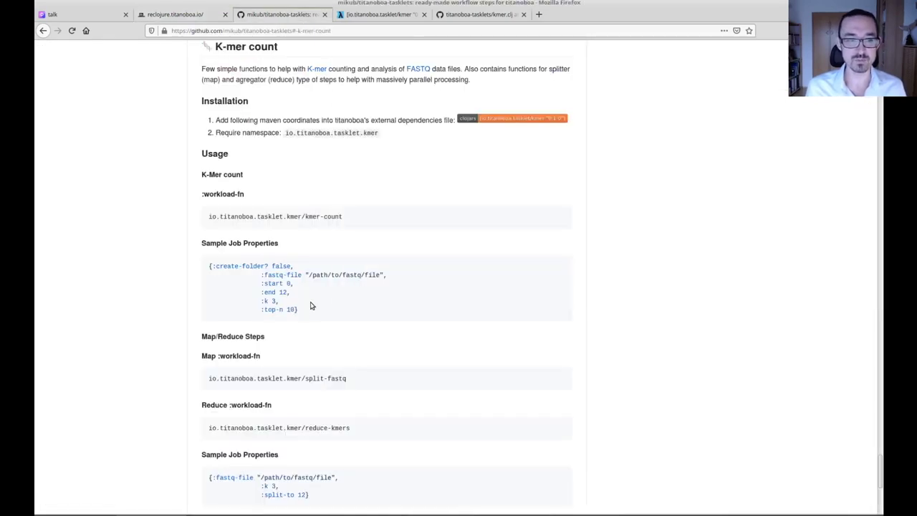
left_click_drag(298, 309, 209, 266)
key("ctrl+c")
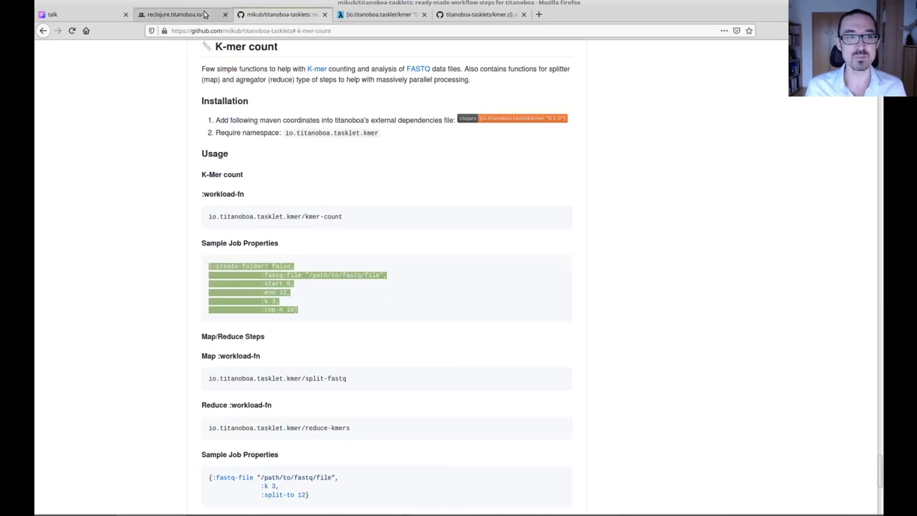
Paste the sample K-Mer count job properties into the :properties map of the k-mer-count workflow's EDN definition and review them as a form.
left_click(176, 14)
left_click_drag(633, 206, 510, 206)
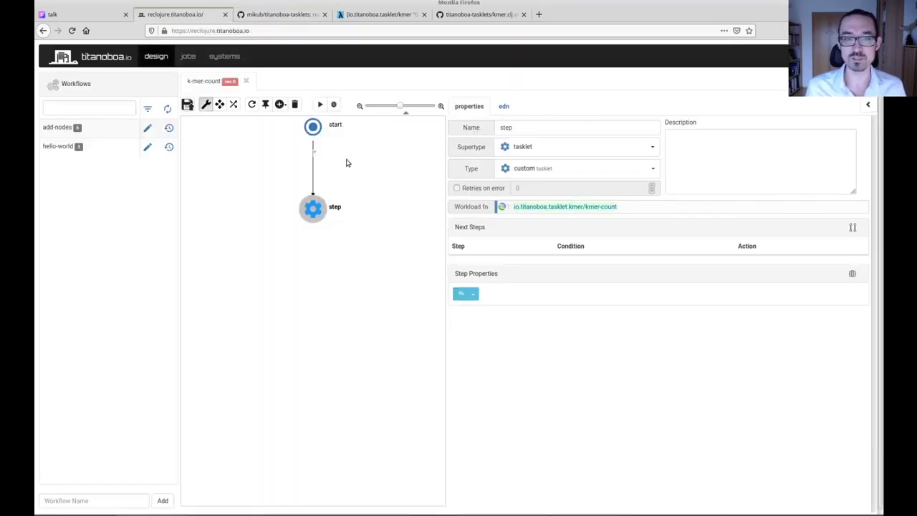
left_click(313, 129)
left_click(504, 106)
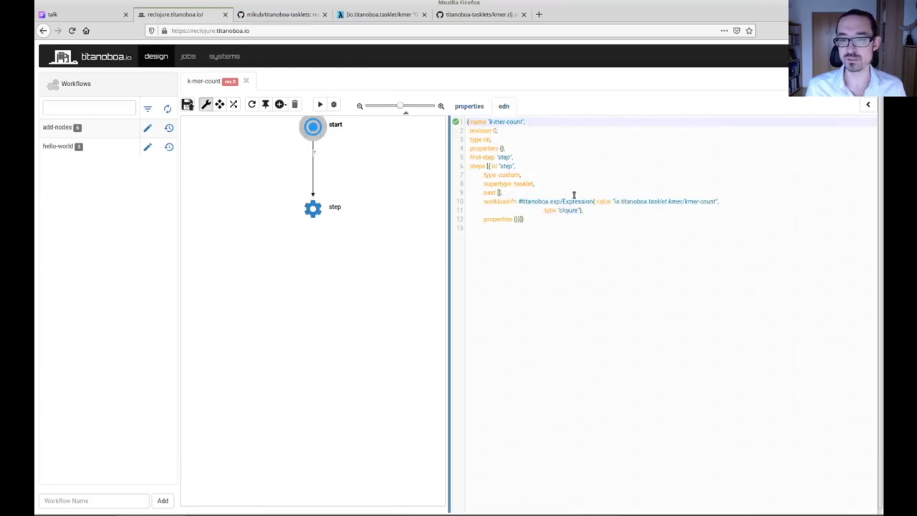
left_click(501, 149)
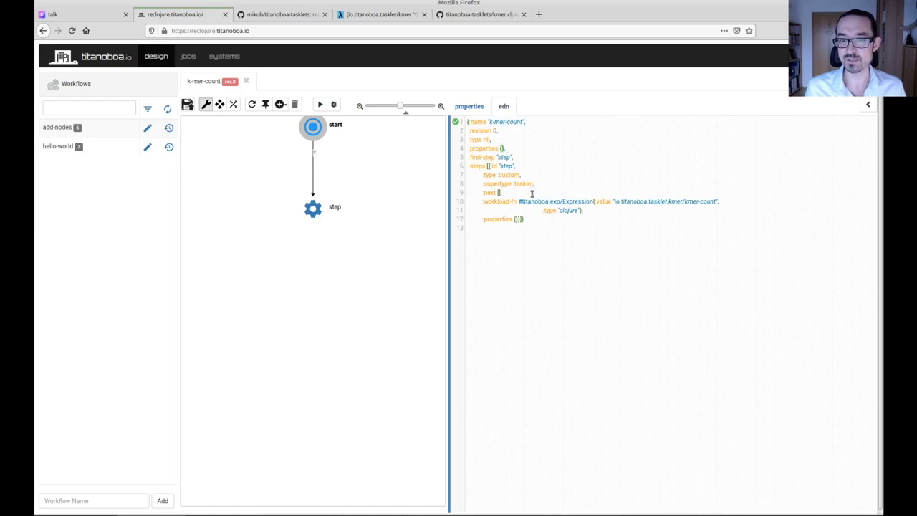
key("ctrl+v")
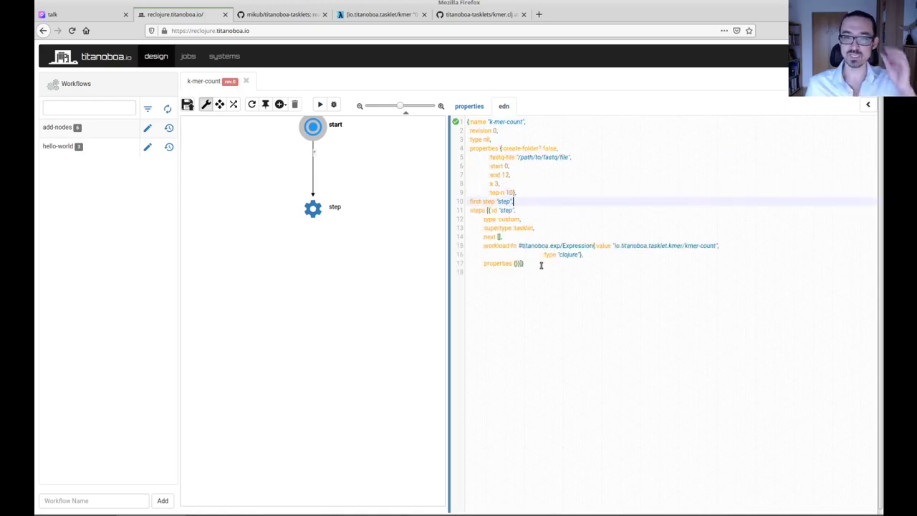
left_click_drag(540, 265, 467, 121)
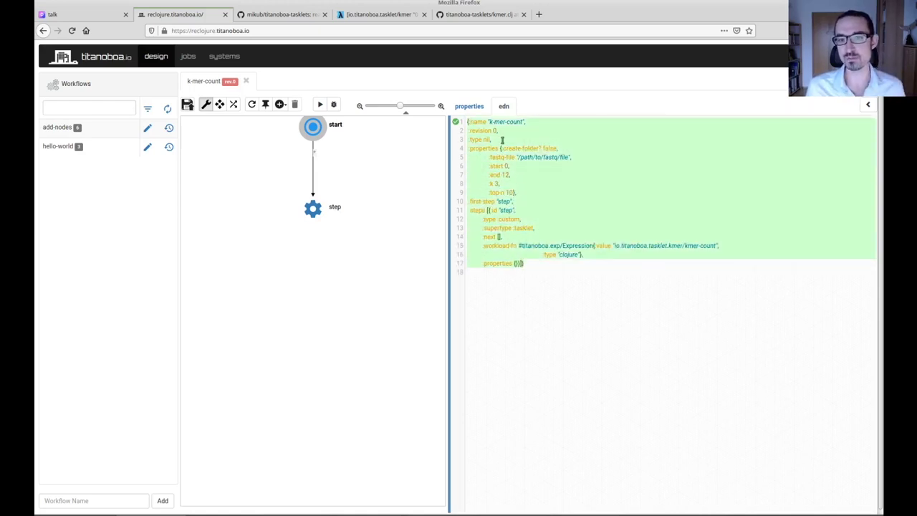
left_click(585, 203)
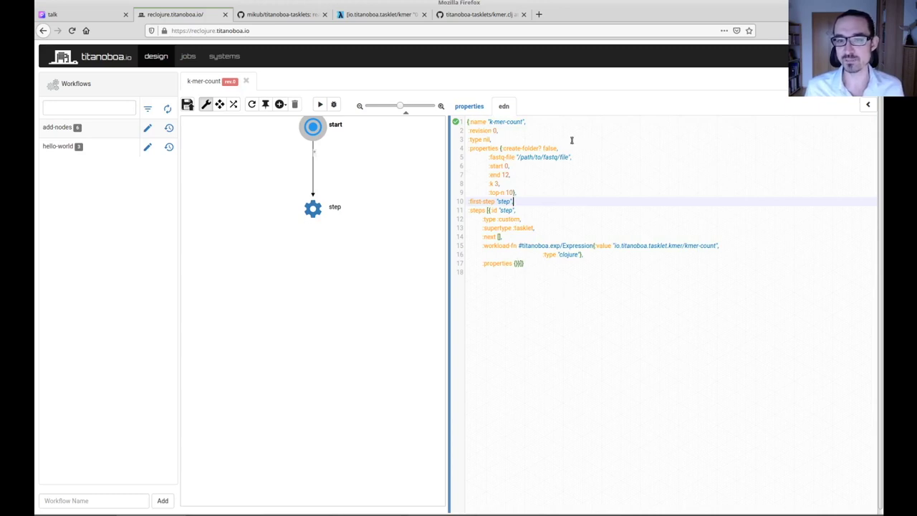
left_click(469, 106)
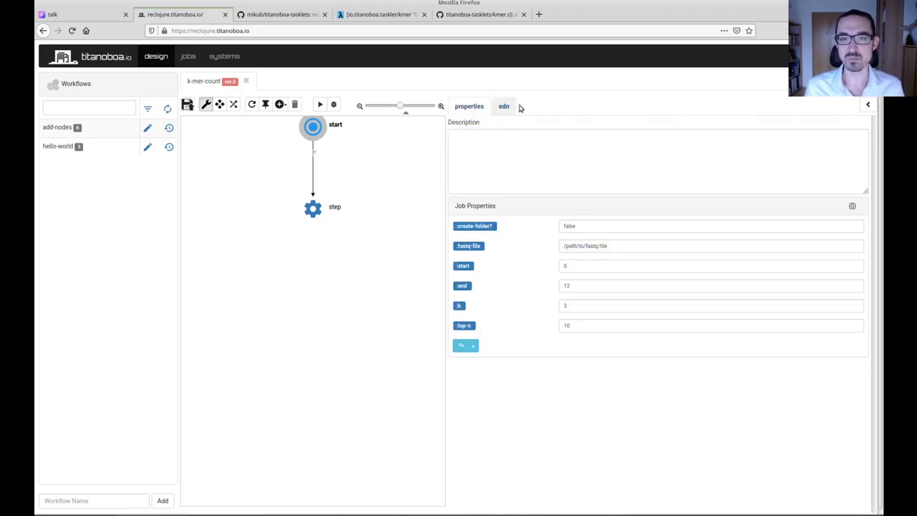
Copy the FASTQ file path /mnt/efs/sars2/reclojure.fastq from the recalled tail command in the terminal.
left_click(314, 16)
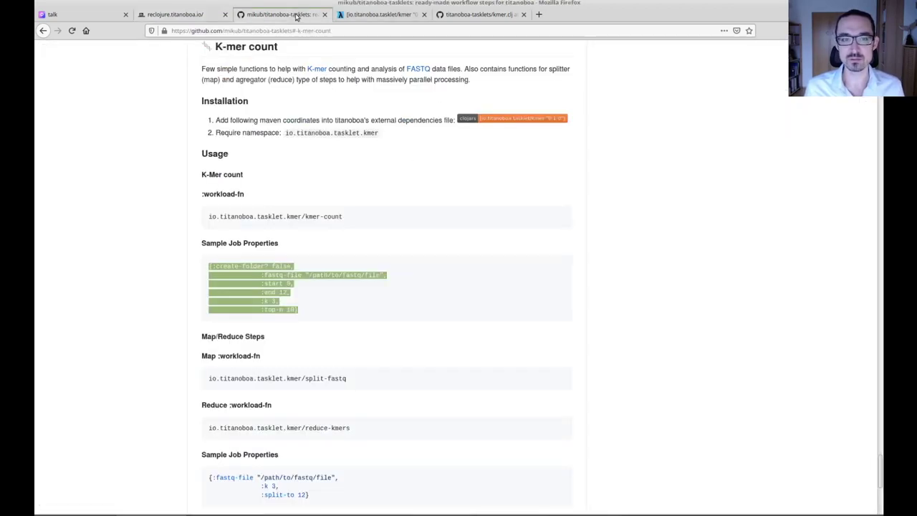
left_click(371, 271)
scroll(372, 271, "down", 4)
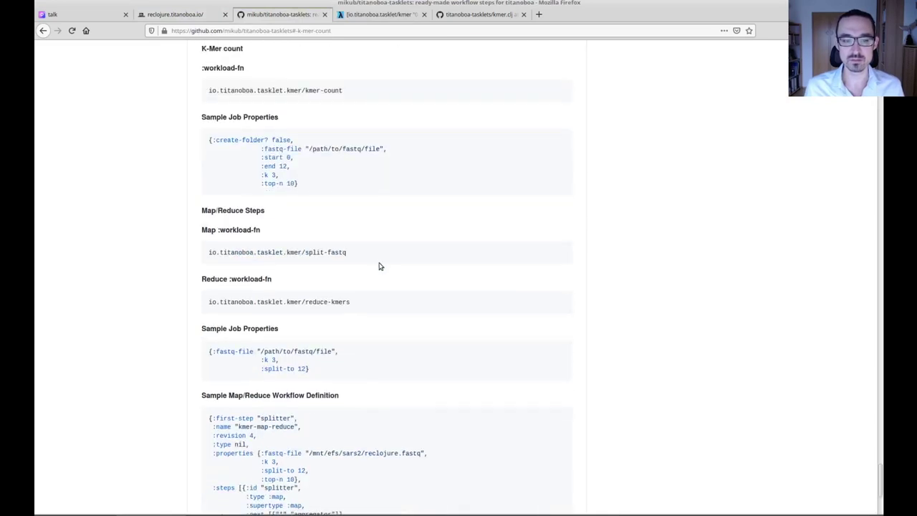
scroll(378, 265, "up", 5)
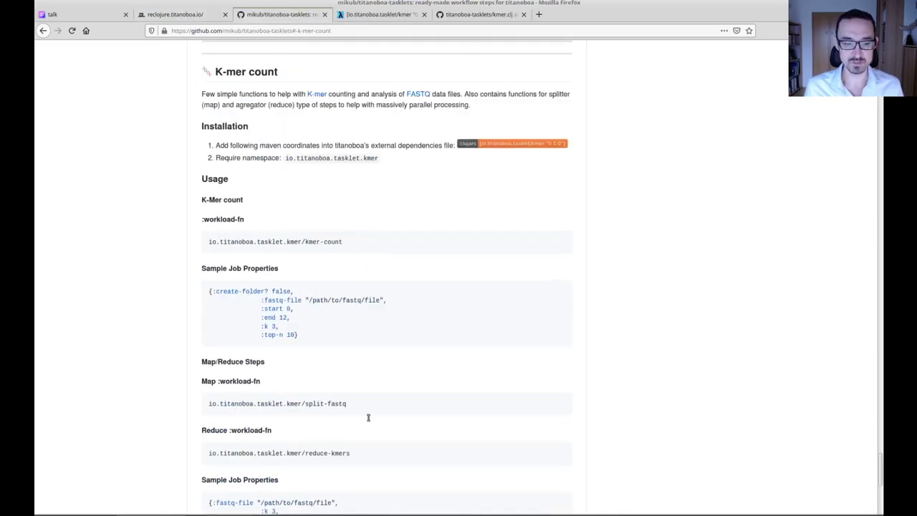
key("alt+Tab")
key("Up")
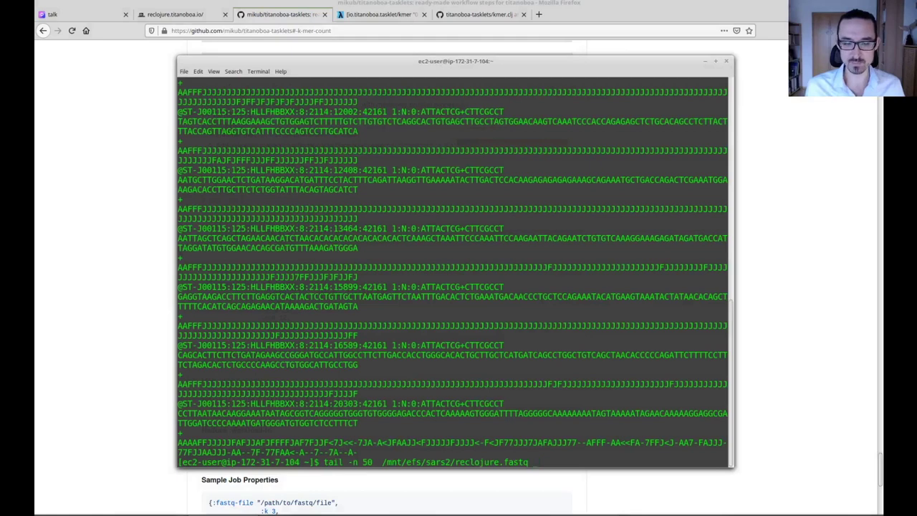
left_click_drag(381, 462, 528, 461)
right_click(522, 463)
left_click(538, 400)
key("alt+Tab")
Set the k-mer-count workflow's :fastq-file job property to /mnt/efs/sars2/reclojure.fastq and save the workflow.
left_click(199, 19)
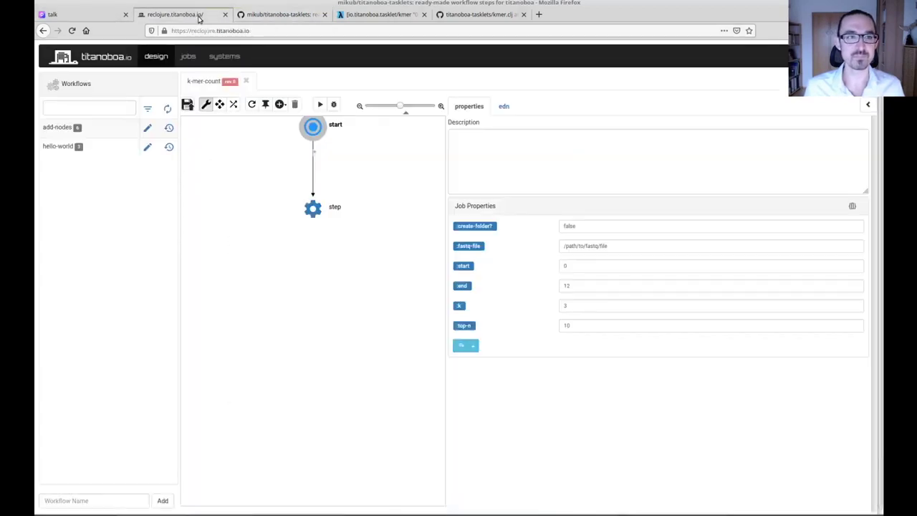
left_click_drag(633, 246, 565, 246)
key("ctrl+v")
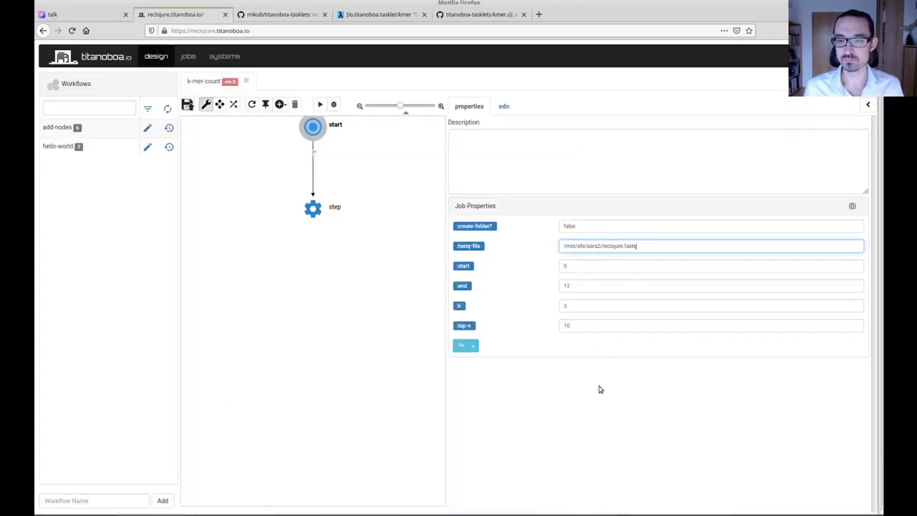
left_click(318, 209)
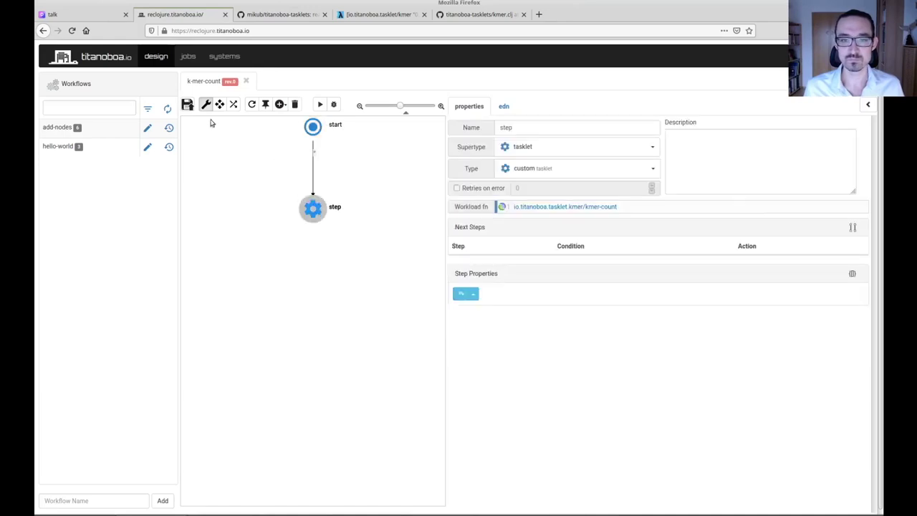
left_click(187, 104)
Wrap the step's workload function in a test call: (io.titanoboa.tasklet.kmer/kmer-count *properties*).
left_click(565, 233)
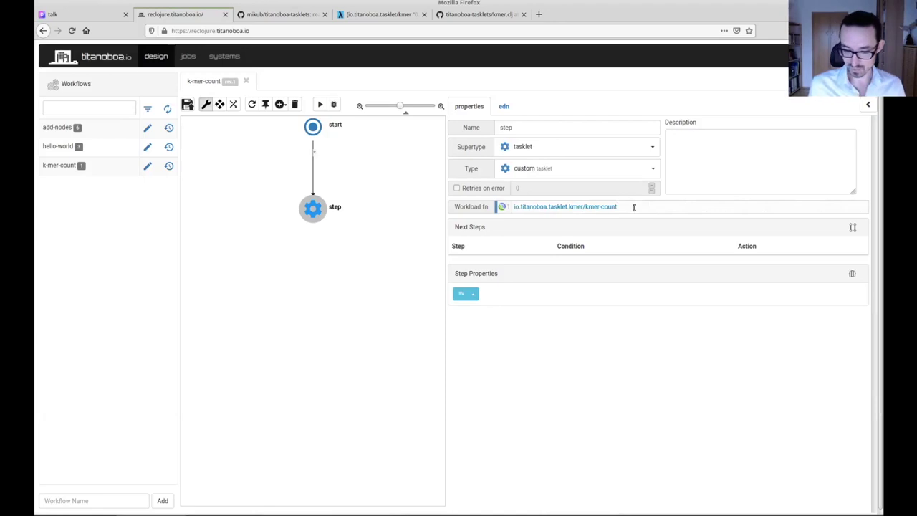
type("(")
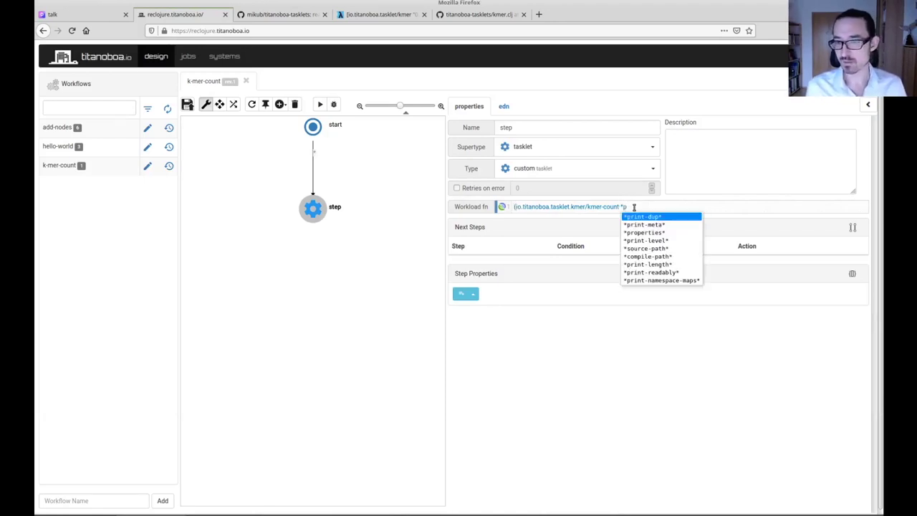
key("Down")
key("Down")
key("Return")
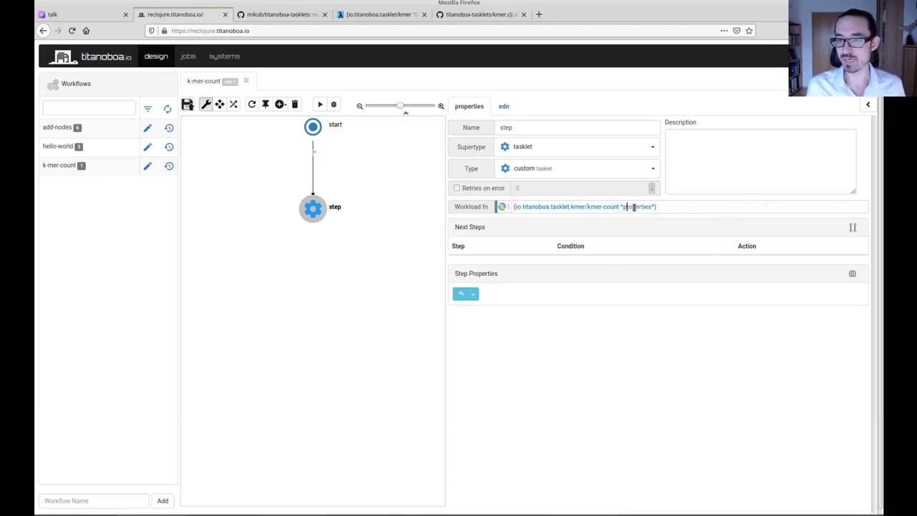
Evaluate *properties* on its own and the whole kmer-count call in the step's workload function.
left_click(310, 128)
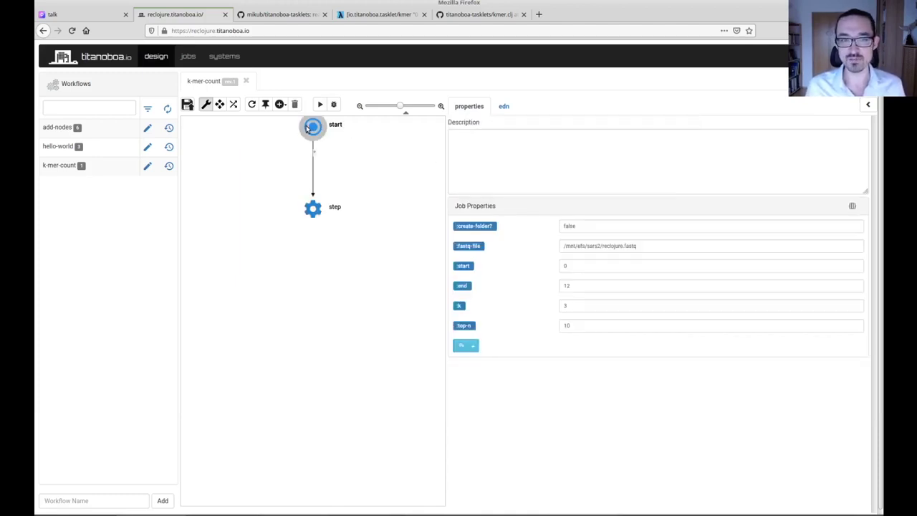
left_click(320, 213)
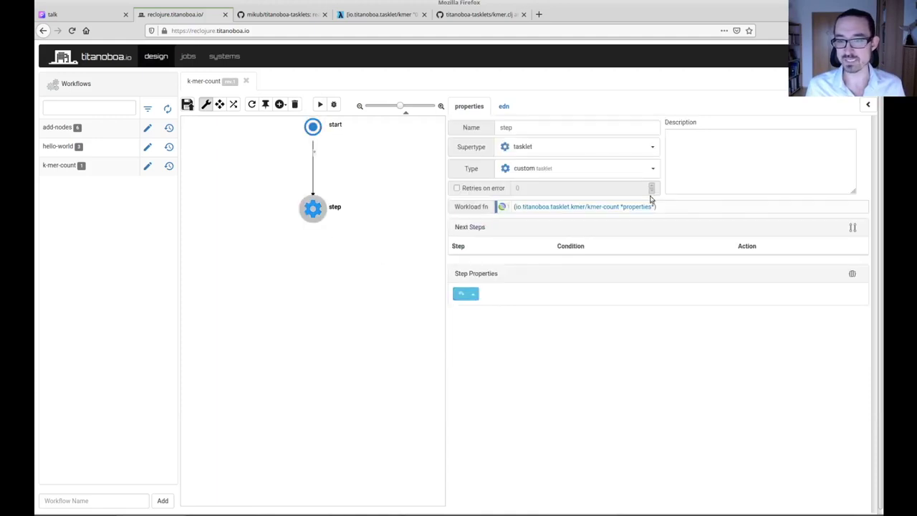
left_click_drag(620, 206, 651, 208)
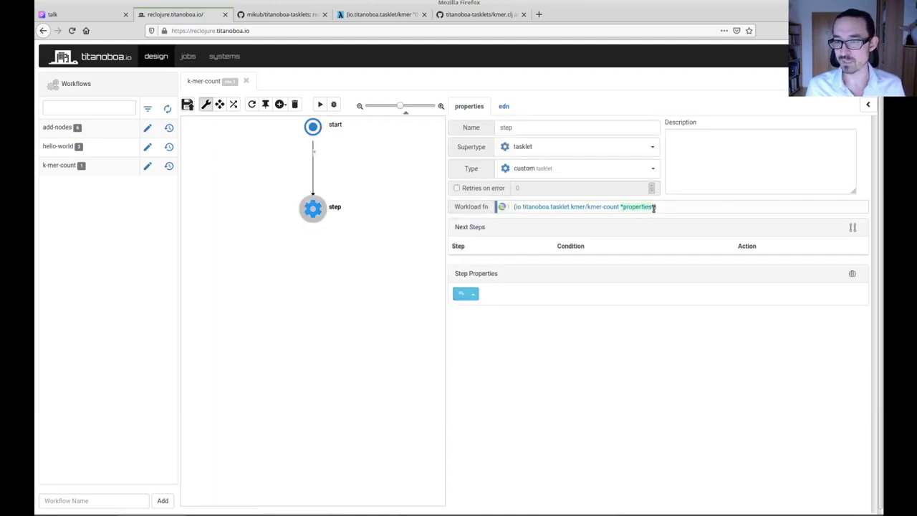
key("ctrl+Return")
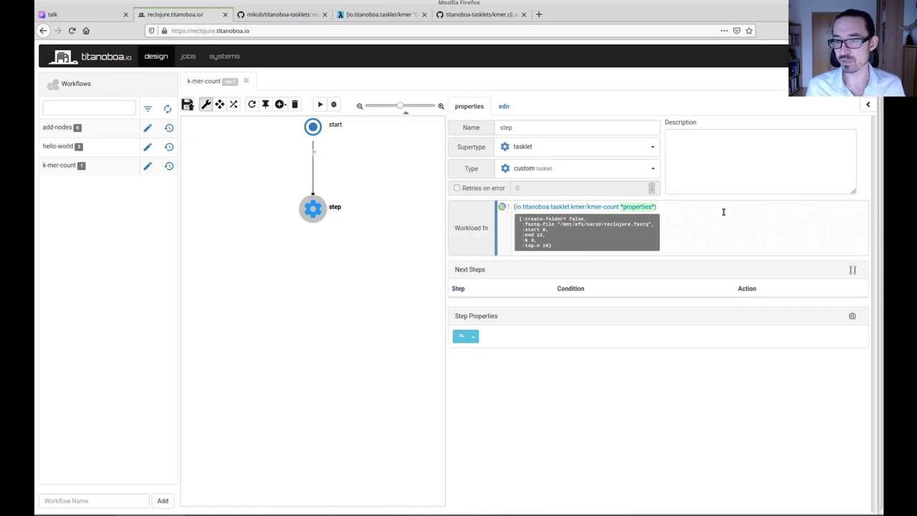
left_click(659, 217)
left_click(665, 209)
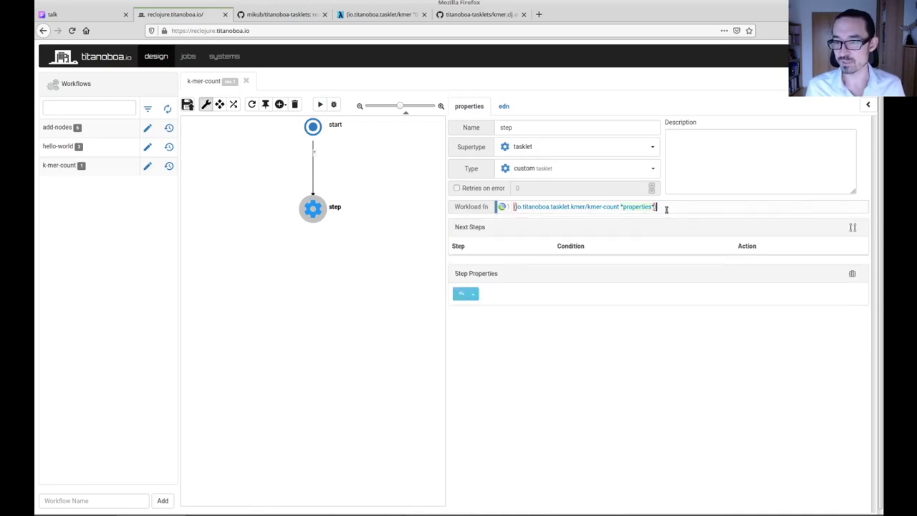
key("ctrl+Return")
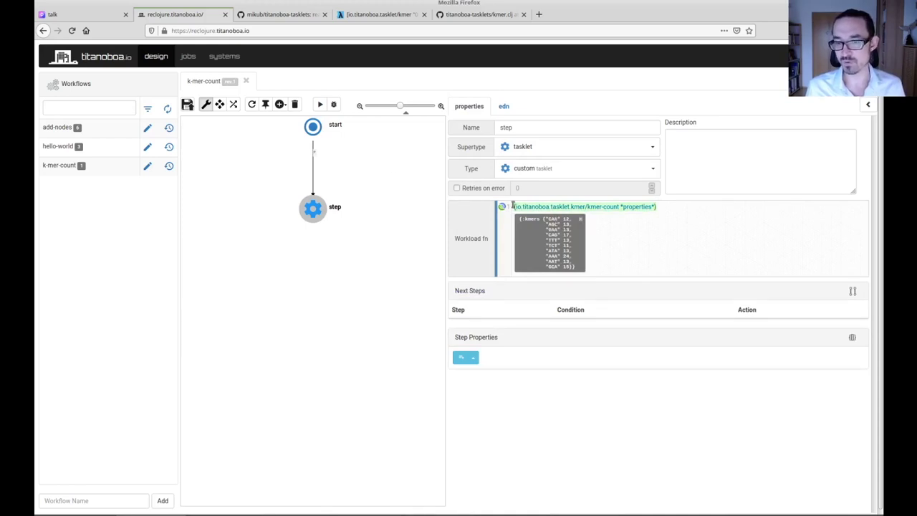
Remove the *properties* argument and the parentheses, leaving io.titanoboa.tasklet.kmer/kmer-count as the step's workload function.
left_click(313, 130)
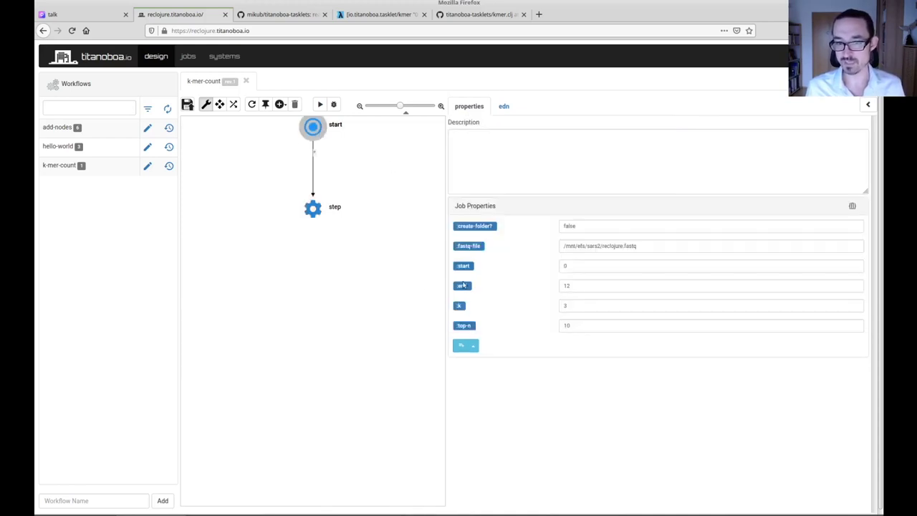
left_click(315, 209)
left_click(655, 208)
left_click_drag(617, 207, 663, 207)
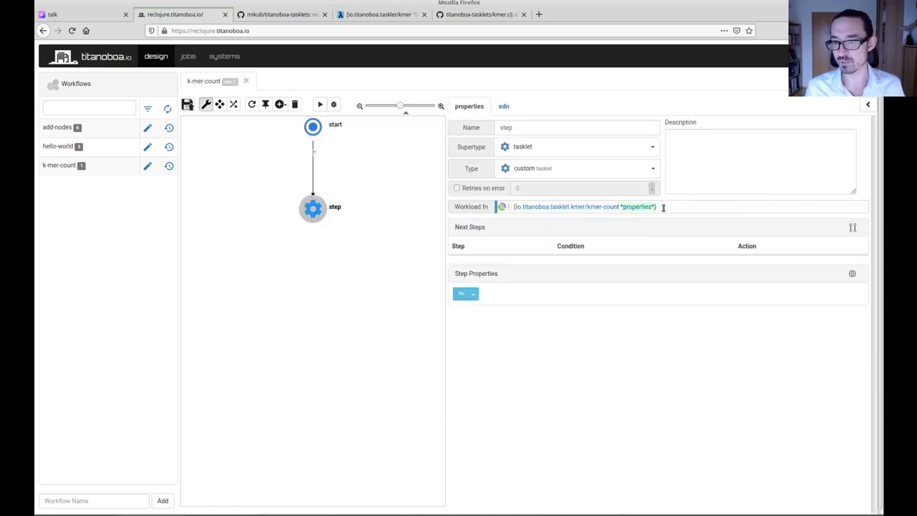
key("BackSpace")
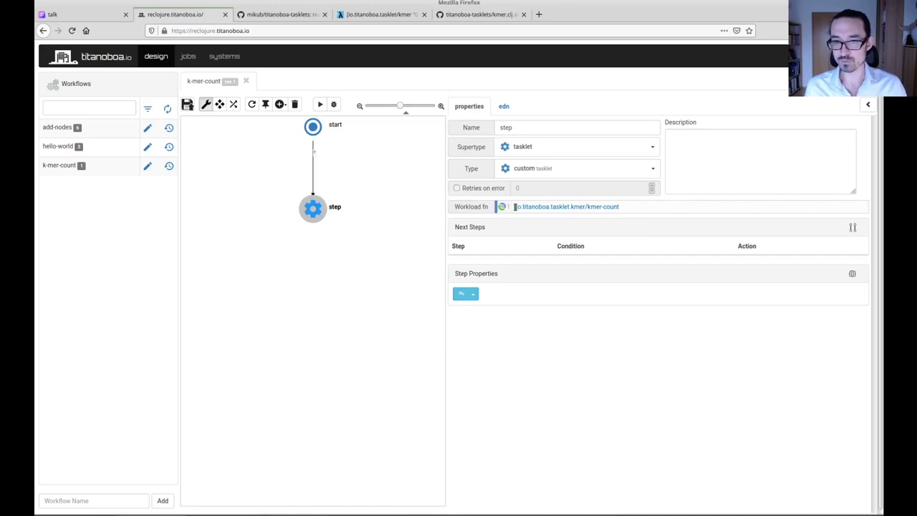
key("Delete")
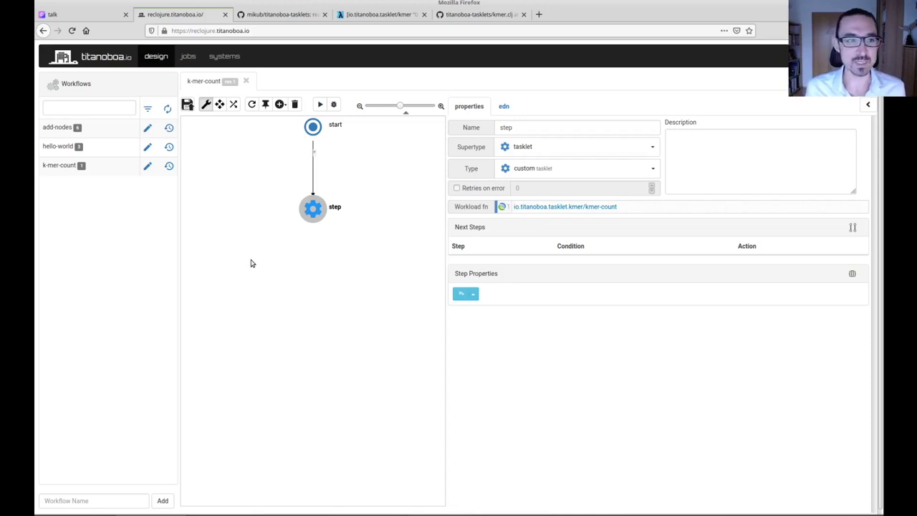
Add a new workflow named kmer-map-reduce.
left_click(146, 497)
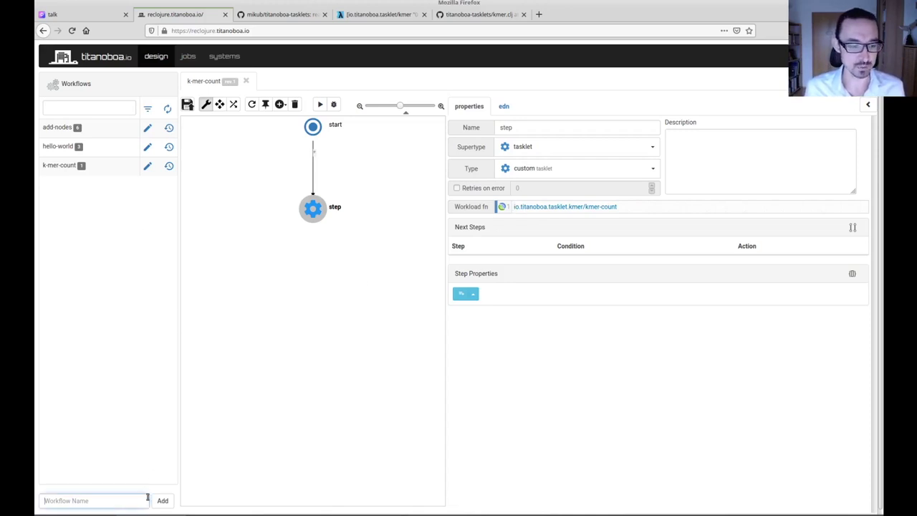
type("k")
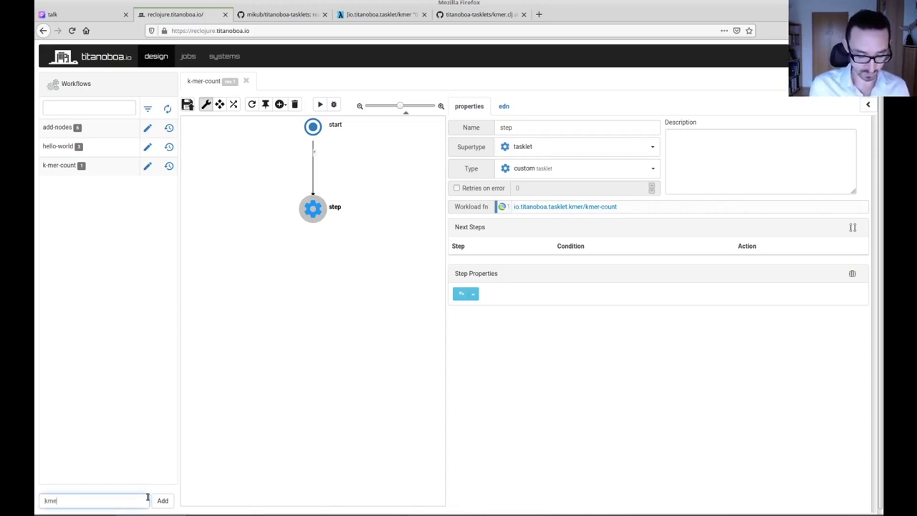
type("mer-map-reduc")
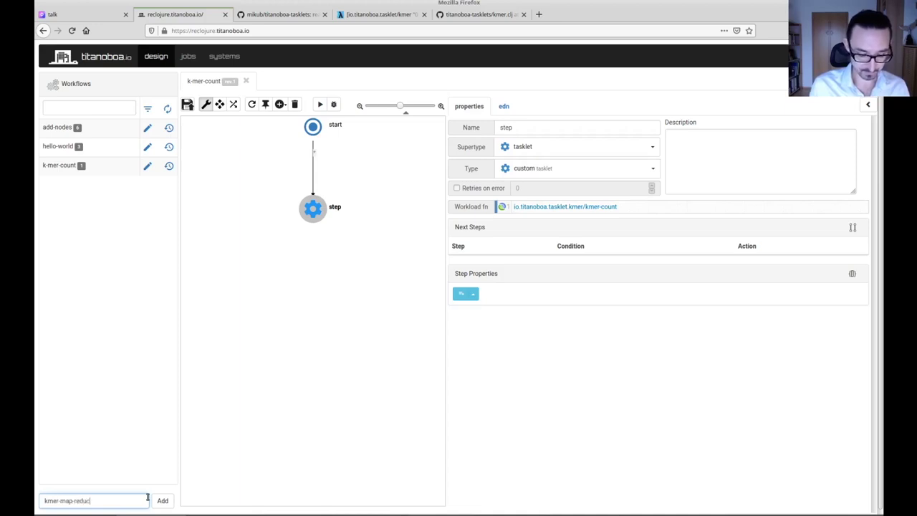
type("e")
left_click(164, 500)
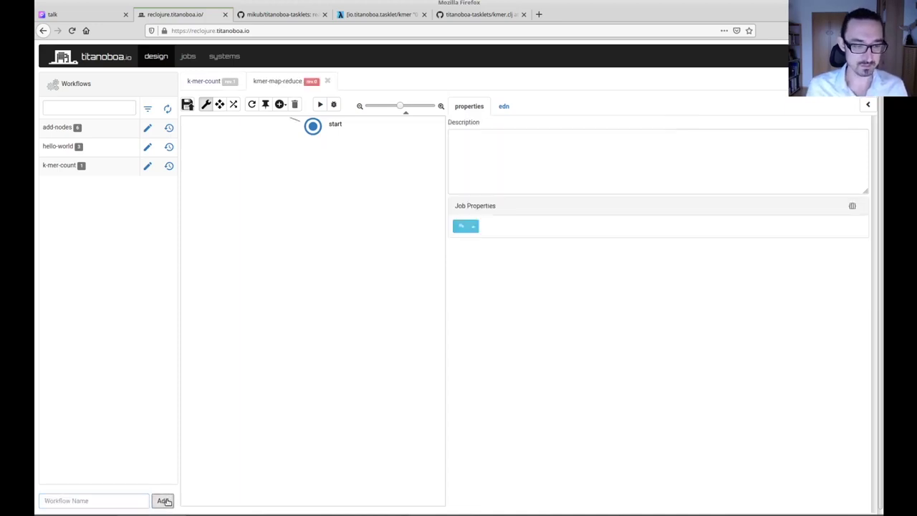
Replace the kmer-map-reduce workflow's EDN with the Sample Map/Reduce Workflow Definition from the titanoboa-tasklets README.
left_click(275, 15)
scroll(337, 241, "down", 5)
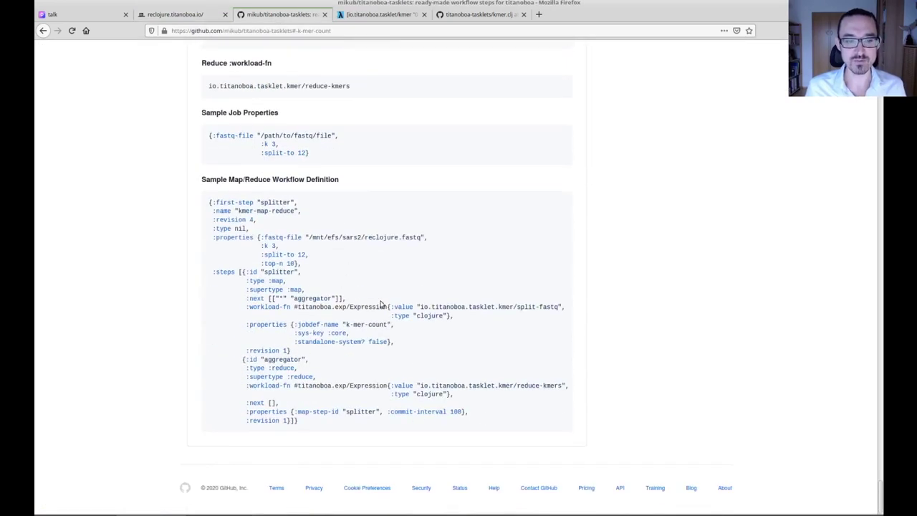
left_click_drag(292, 421, 199, 198)
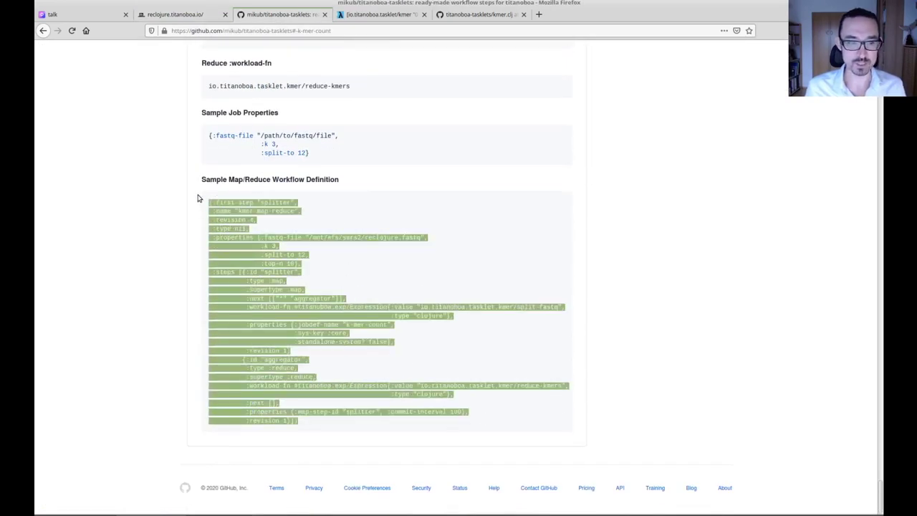
left_click(177, 13)
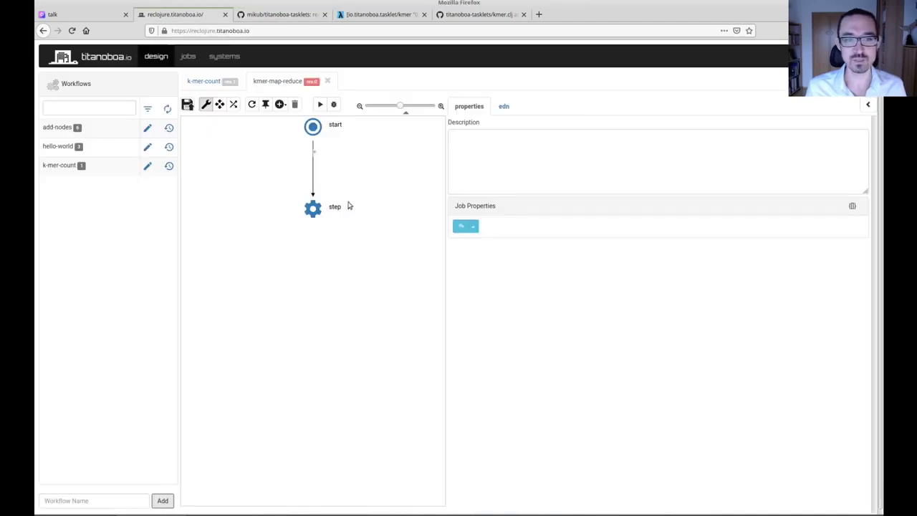
left_click(504, 106)
left_click_drag(467, 122, 597, 227)
key("ctrl+v")
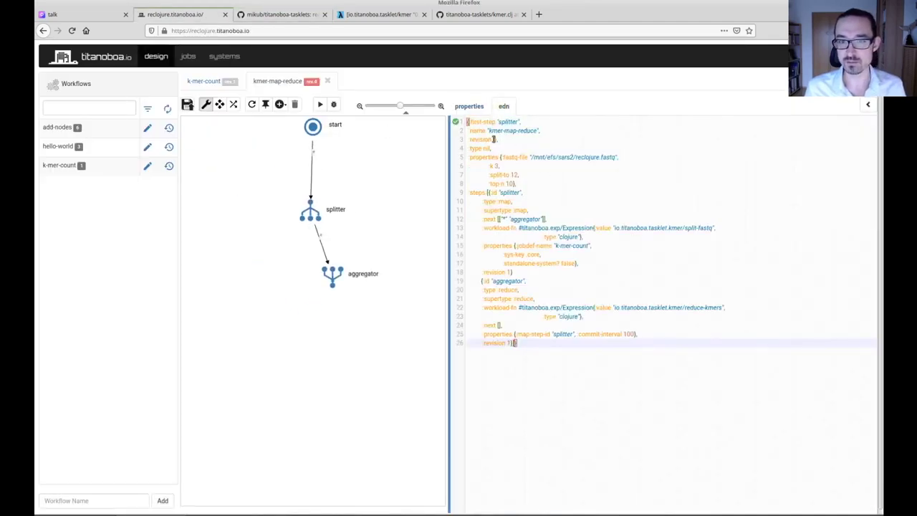
Set the kmer-map-reduce workflow's revision to 1 in its EDN definition and save the workflow.
left_click(557, 144)
key("Left")
key("BackSpace")
type("1")
left_click(558, 168)
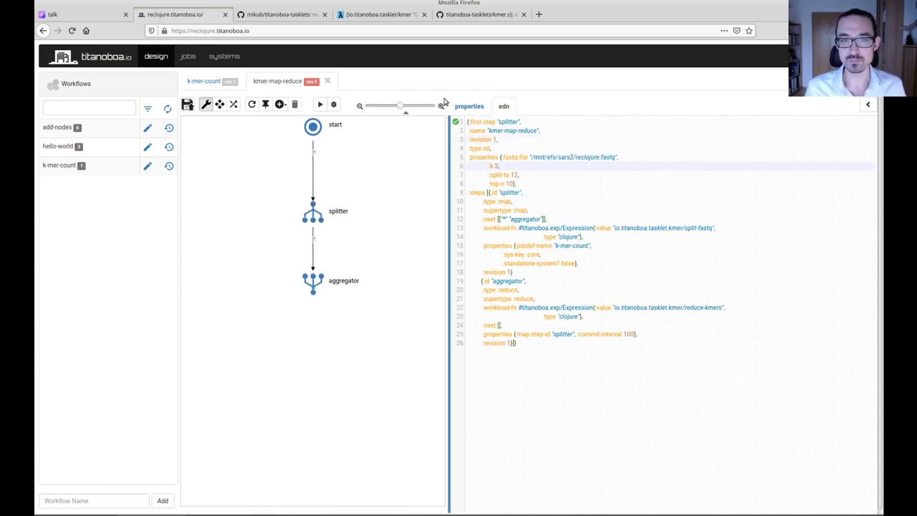
left_click(470, 106)
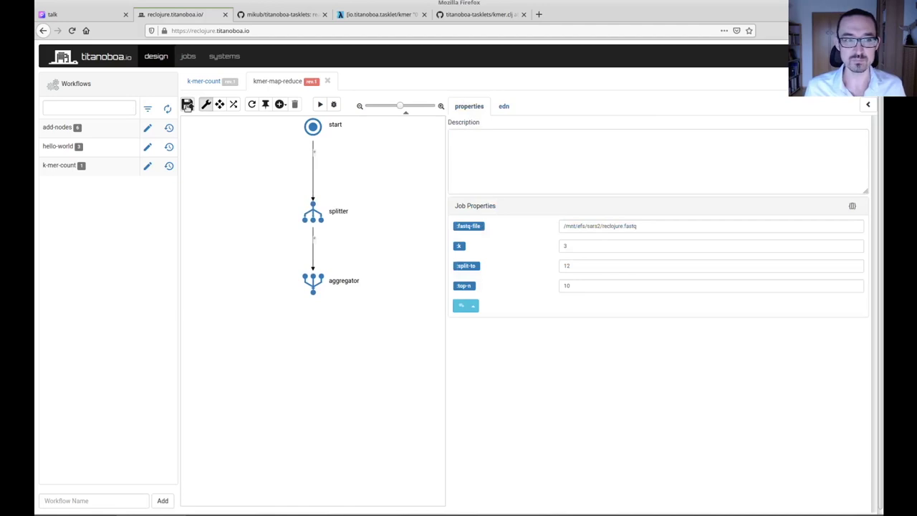
left_click(187, 105)
left_click(565, 234)
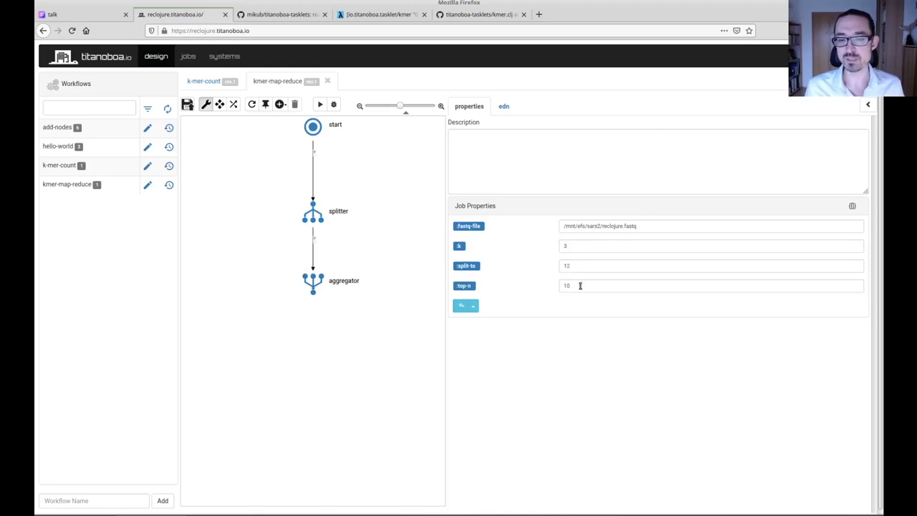
Compare the job properties of the k-mer-count workflow with those of kmer-map-reduce.
left_click(205, 81)
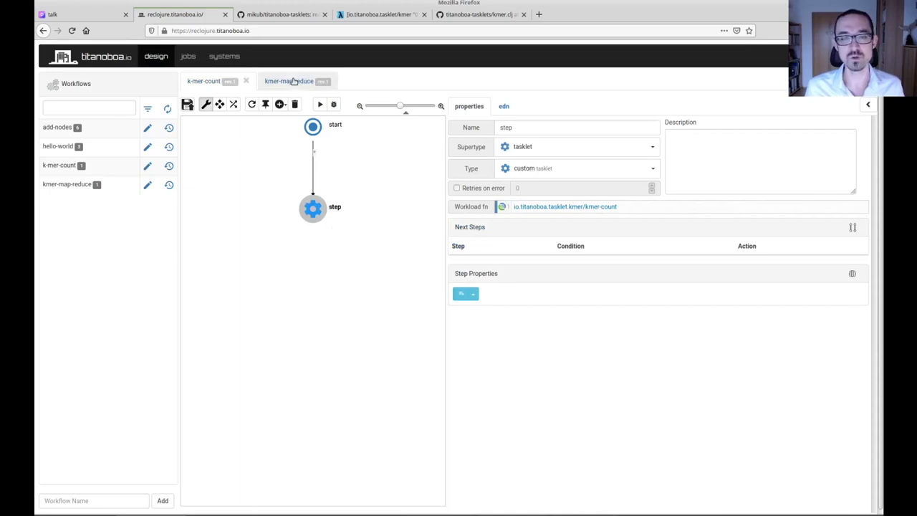
left_click(293, 81)
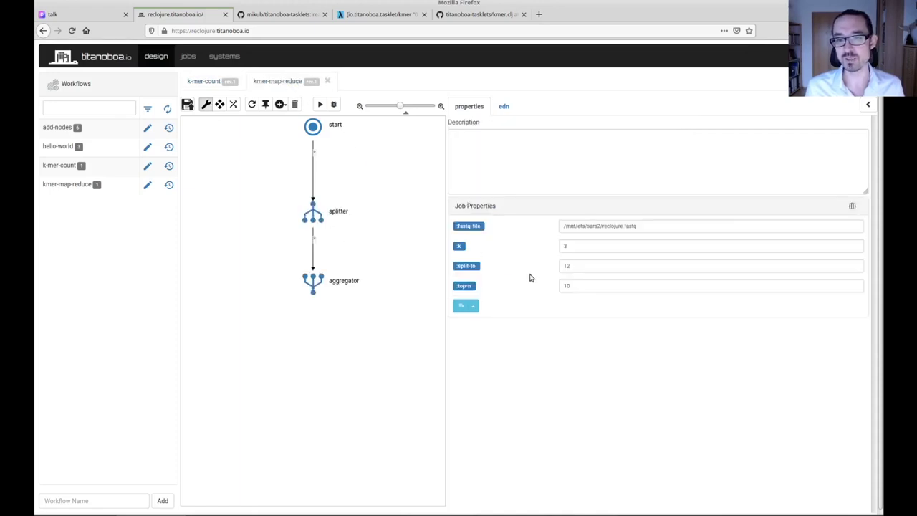
left_click(203, 83)
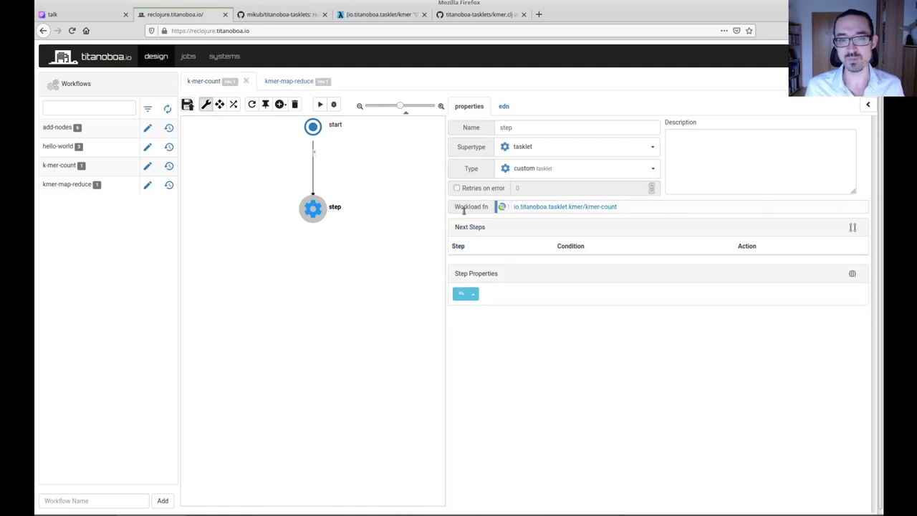
left_click(313, 127)
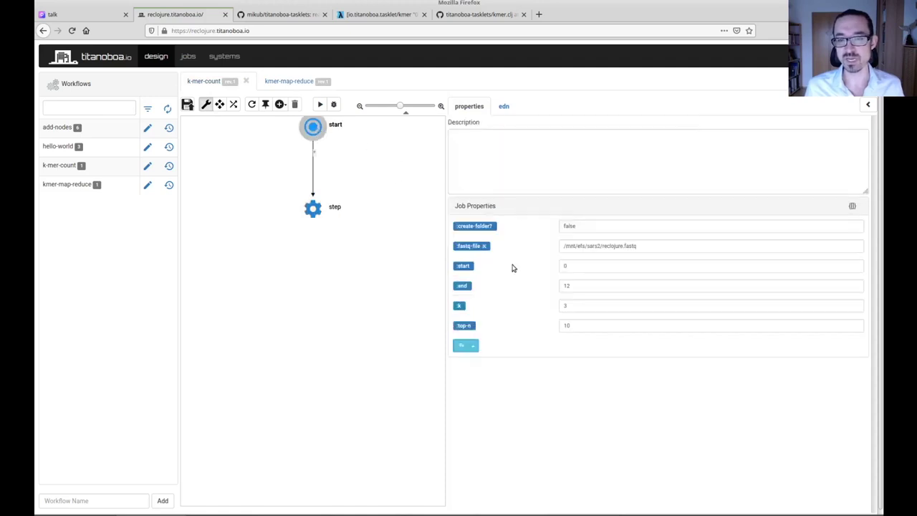
left_click(559, 325)
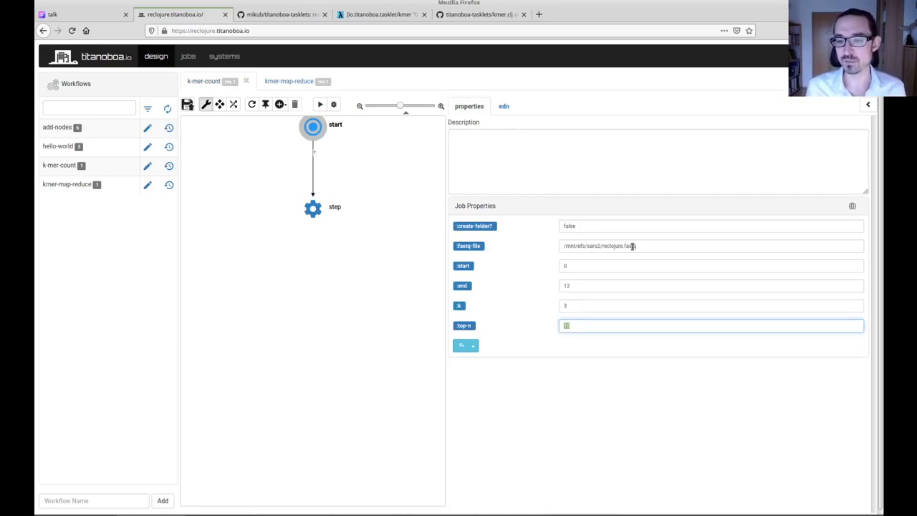
left_click(281, 84)
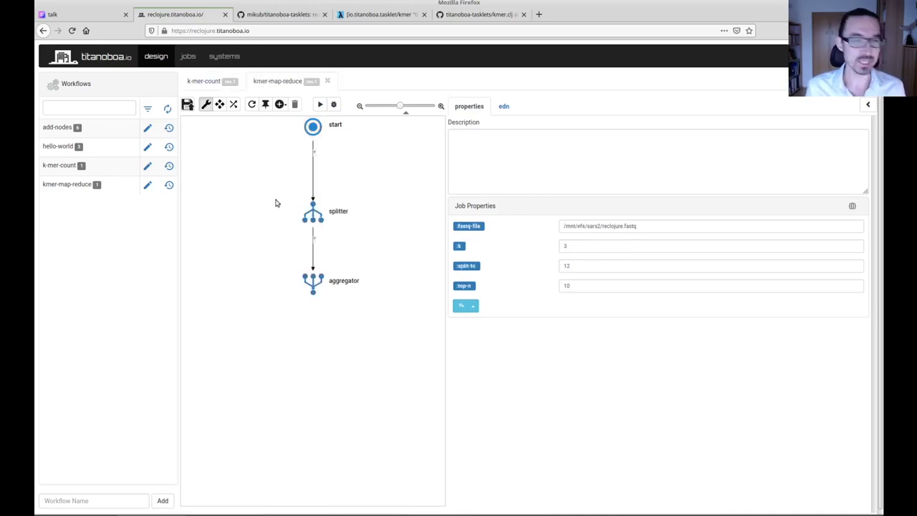
left_click(202, 83)
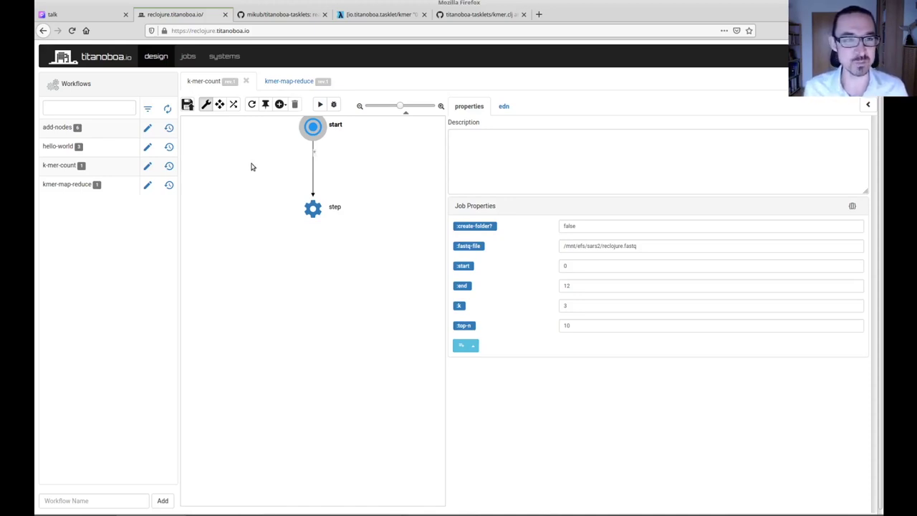
Open the add-nodes workflow and start a job from it on the :core system with number-of-instances set to 20.
left_click(148, 129)
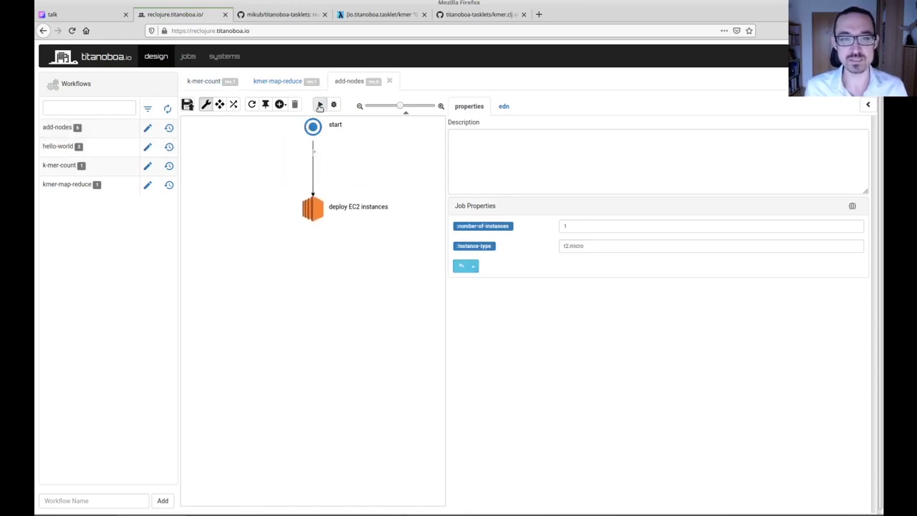
left_click(501, 108)
left_click(474, 107)
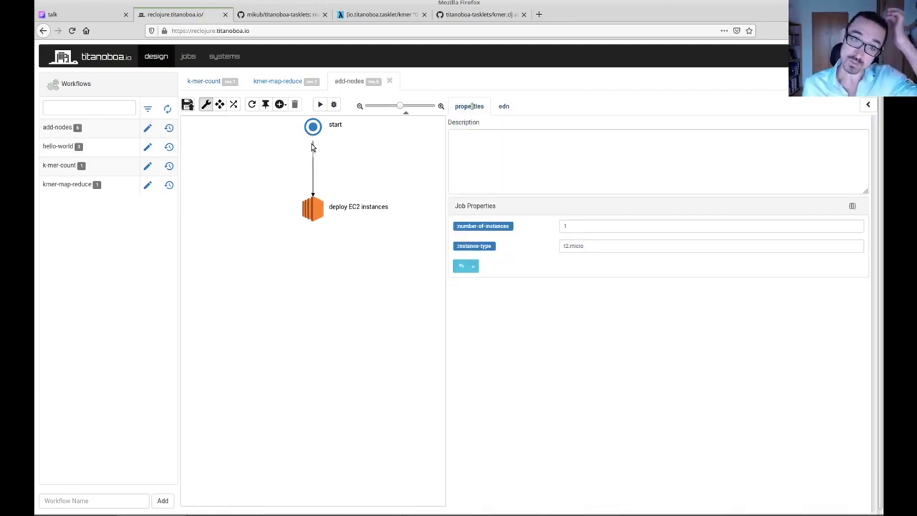
left_click(319, 105)
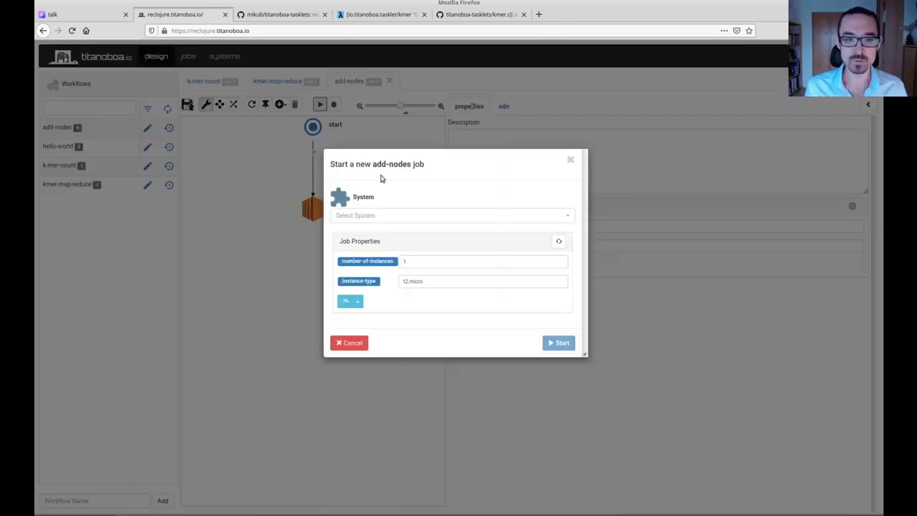
left_click(377, 215)
left_click(366, 249)
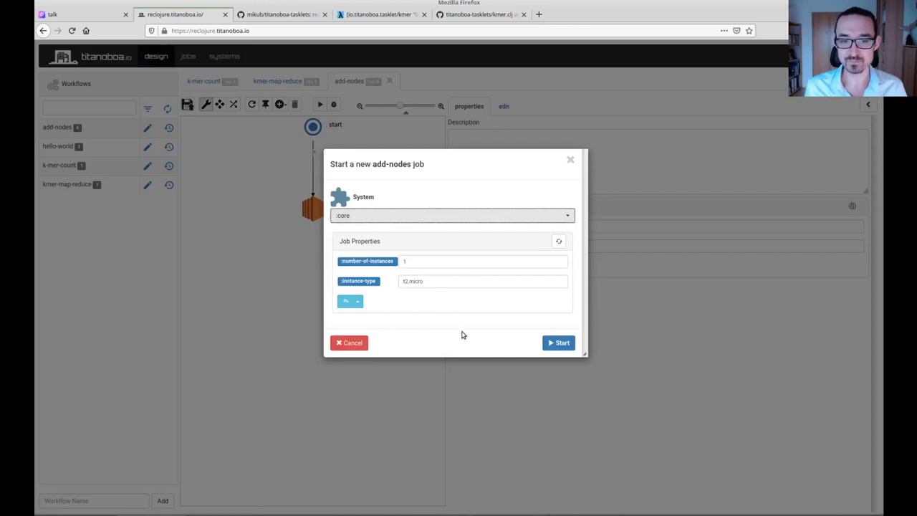
left_click(419, 262)
type("20")
left_click(480, 315)
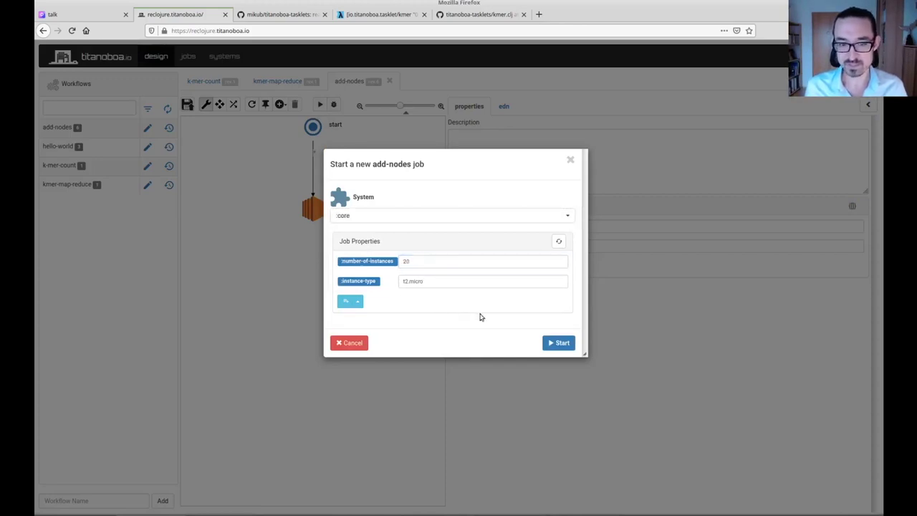
left_click(560, 343)
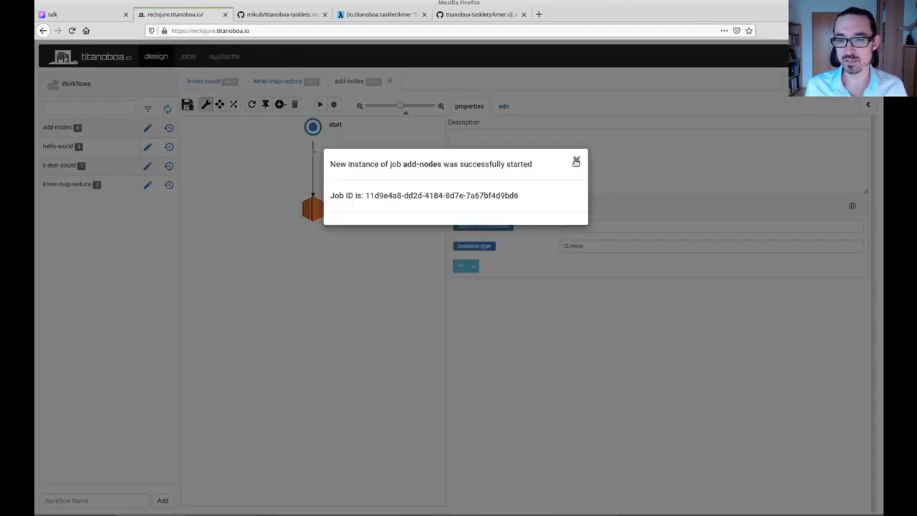
left_click(576, 159)
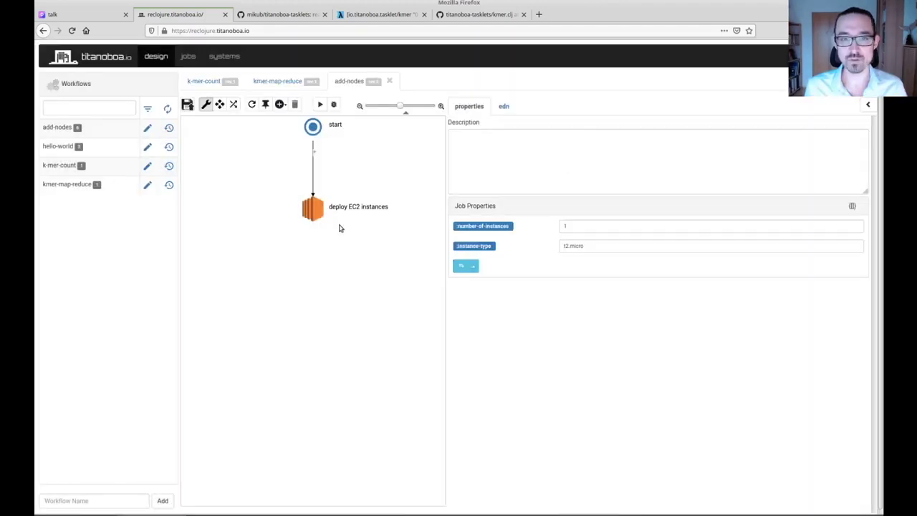
Refresh the cluster monitoring overview and examine the node total and the list of running nodes.
left_click(224, 56)
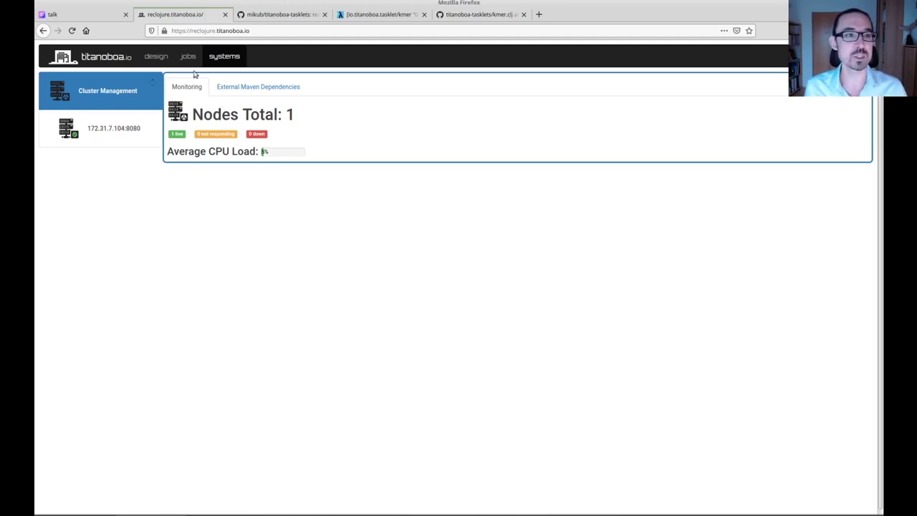
left_click(151, 85)
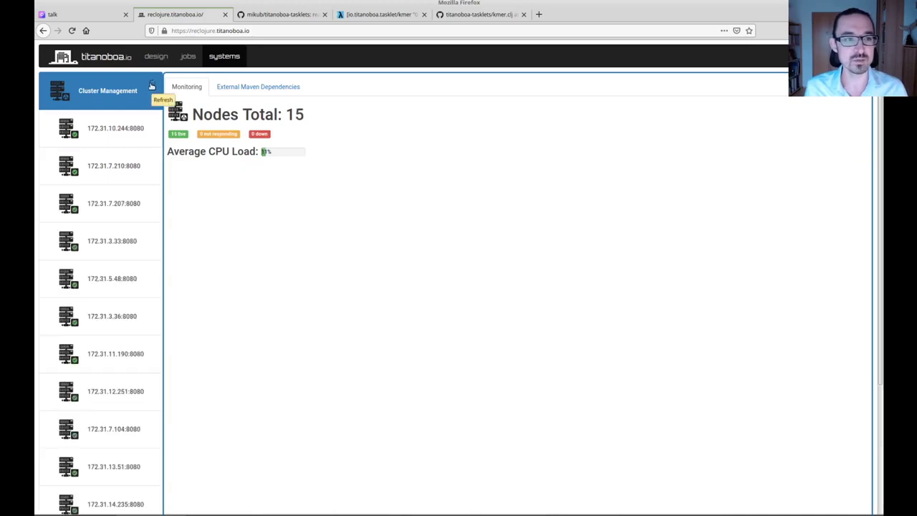
scroll(141, 167, "down", 1)
scroll(148, 106, "up", 1)
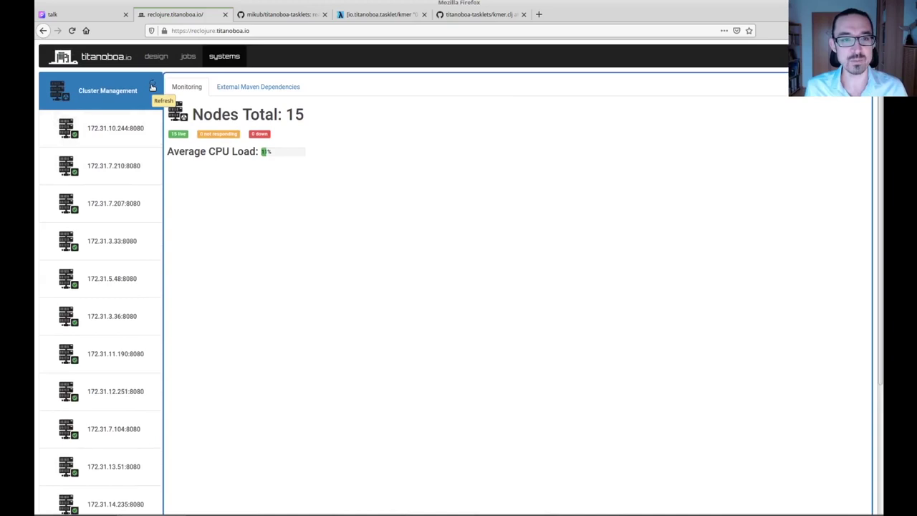
left_click(152, 86)
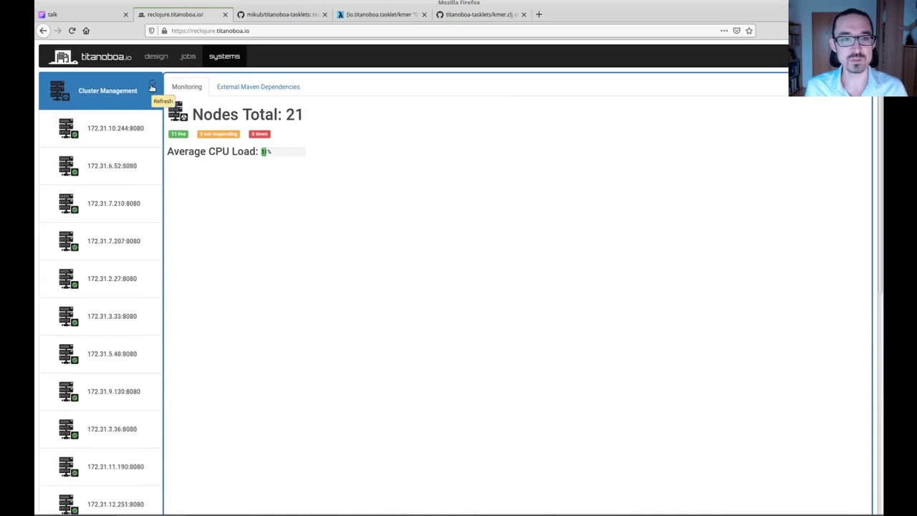
scroll(122, 237, "down", 5)
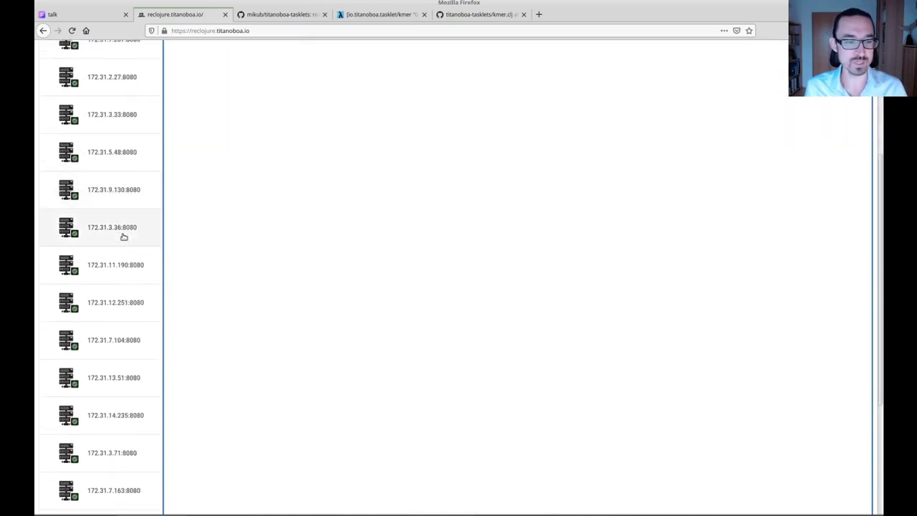
scroll(121, 236, "down", 4)
scroll(120, 236, "up", 9)
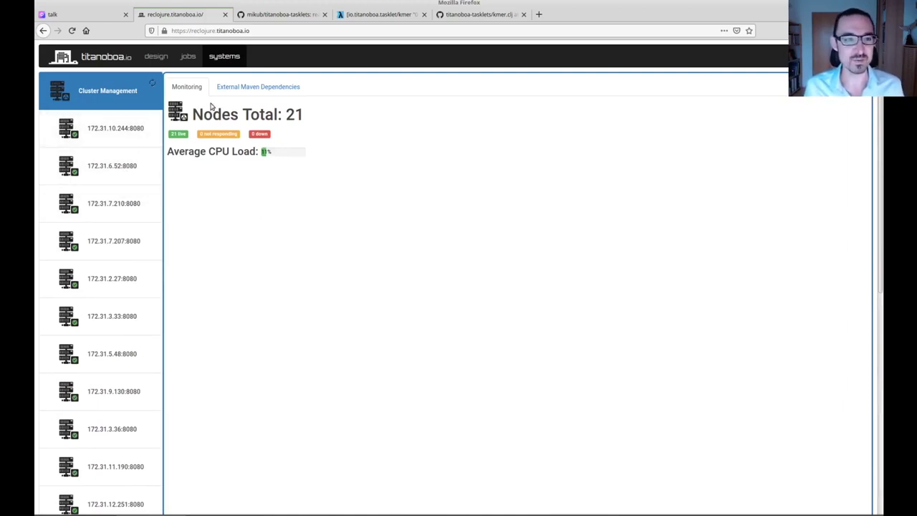
Close the add-nodes workflow in the designer.
left_click(187, 58)
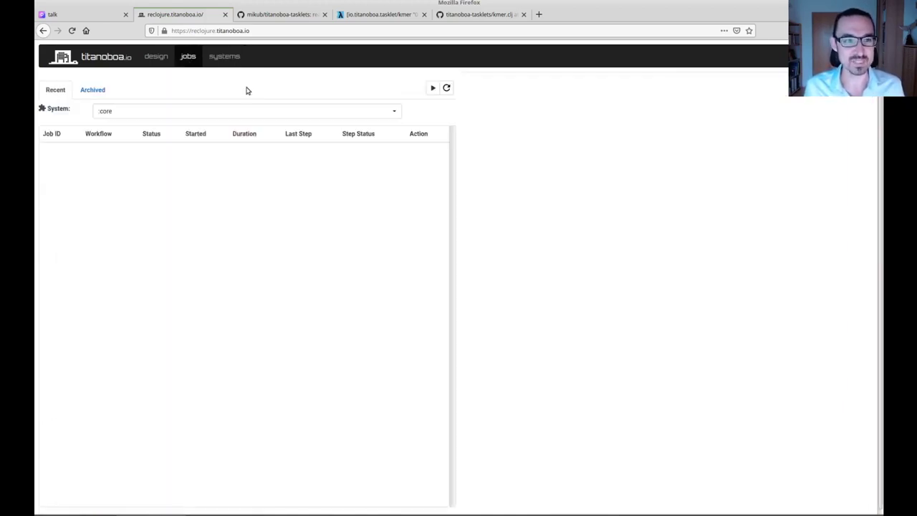
left_click(159, 57)
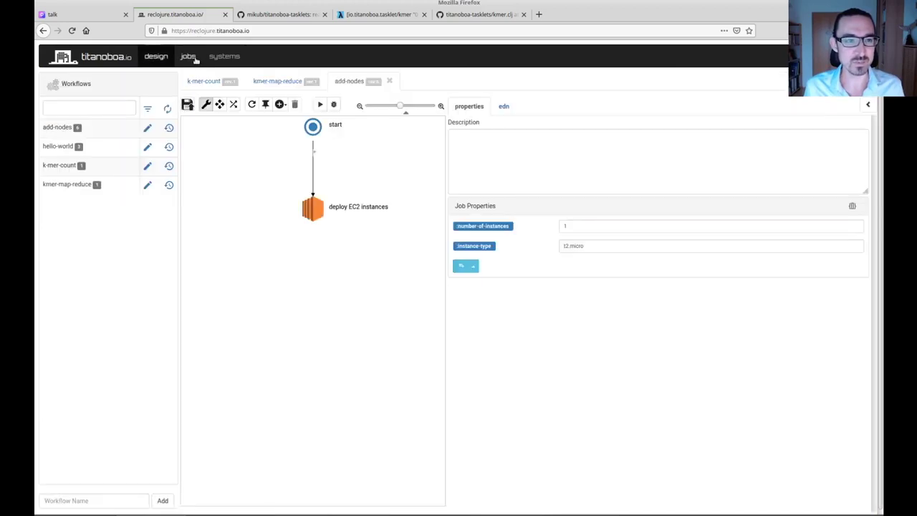
left_click(389, 81)
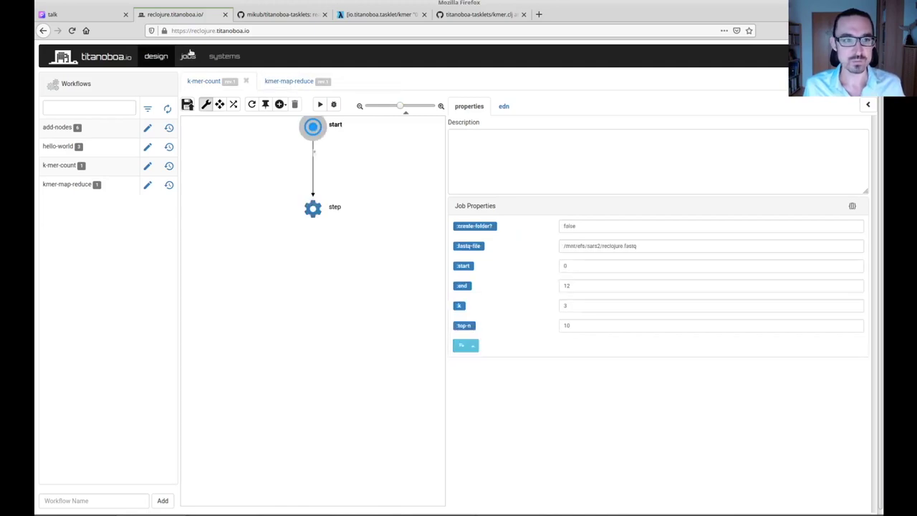
Refresh the recent jobs and inspect the add-nodes job's graph and properties.
left_click(187, 56)
left_click(446, 88)
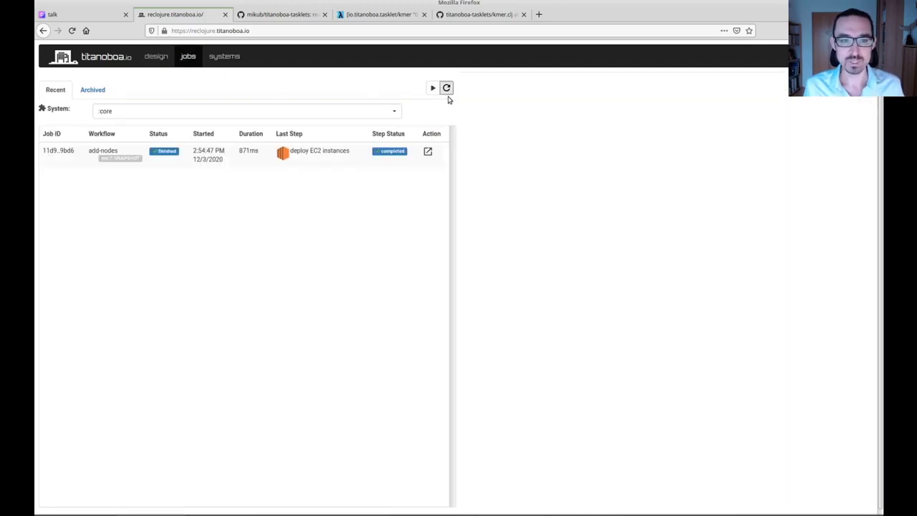
left_click(428, 150)
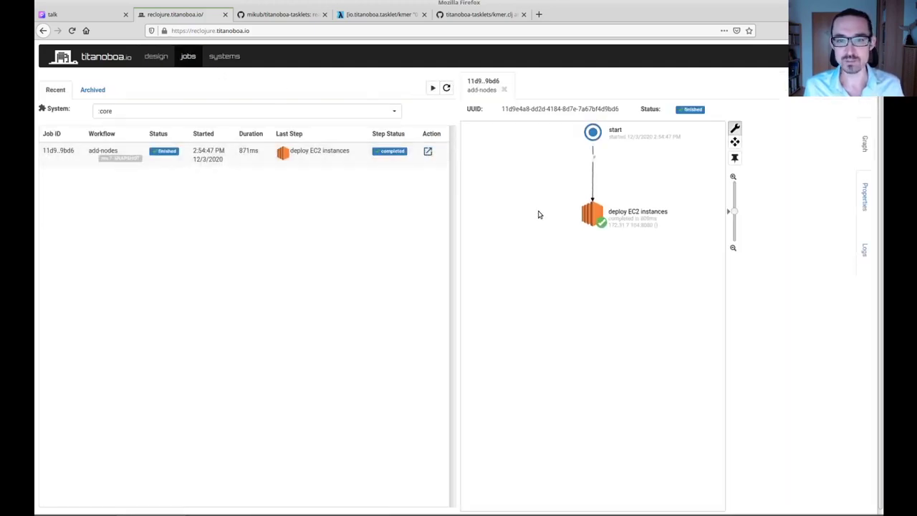
left_click(865, 197)
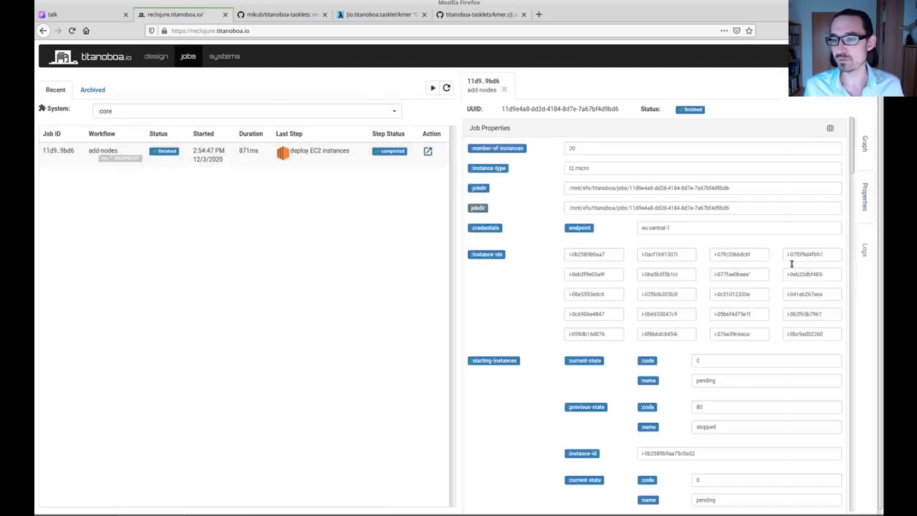
left_click(504, 90)
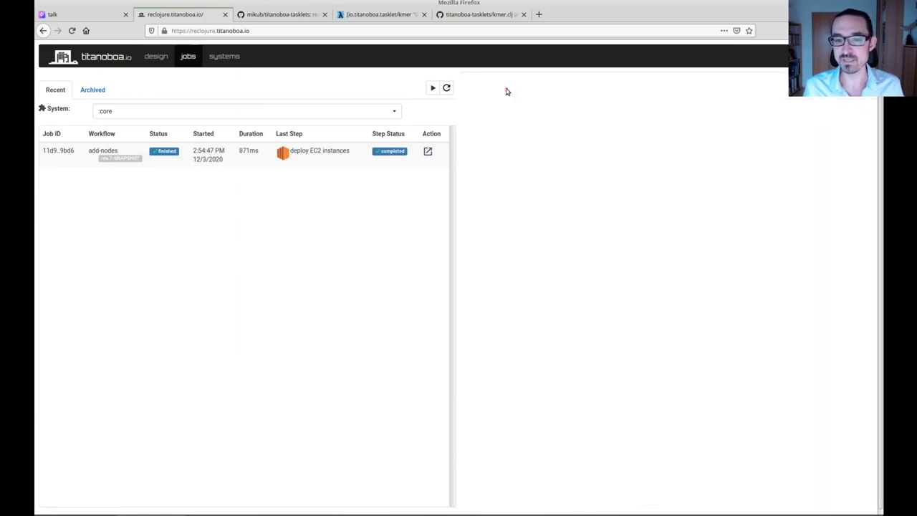
Start a kmer-map-reduce job on the :core system with split-to set to 20.
left_click(156, 56)
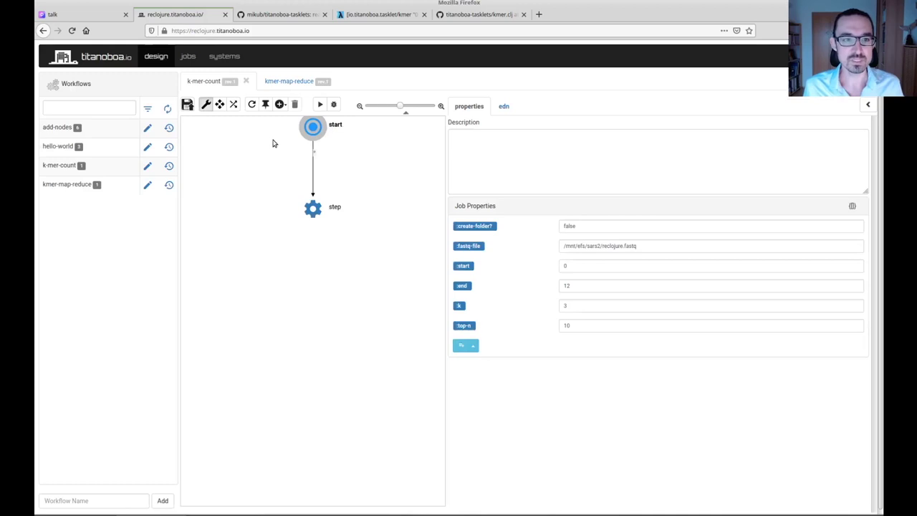
left_click(276, 83)
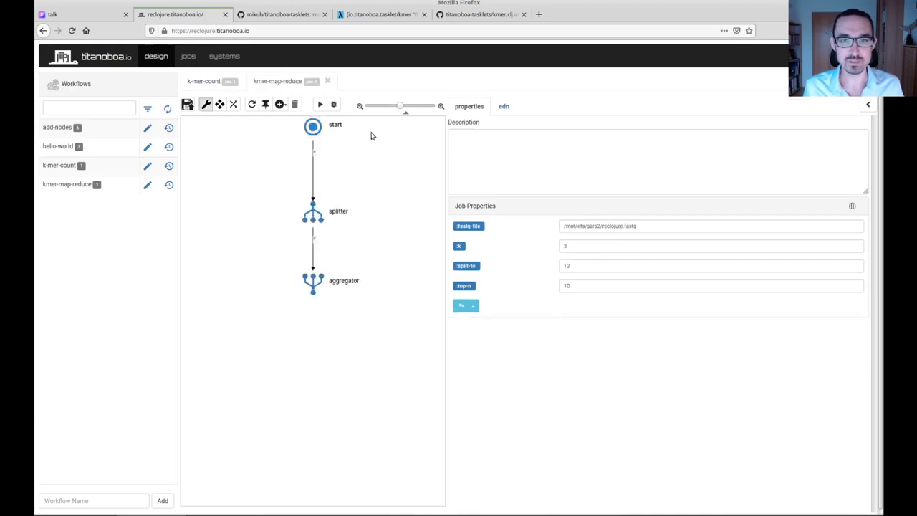
left_click(319, 104)
left_click(382, 215)
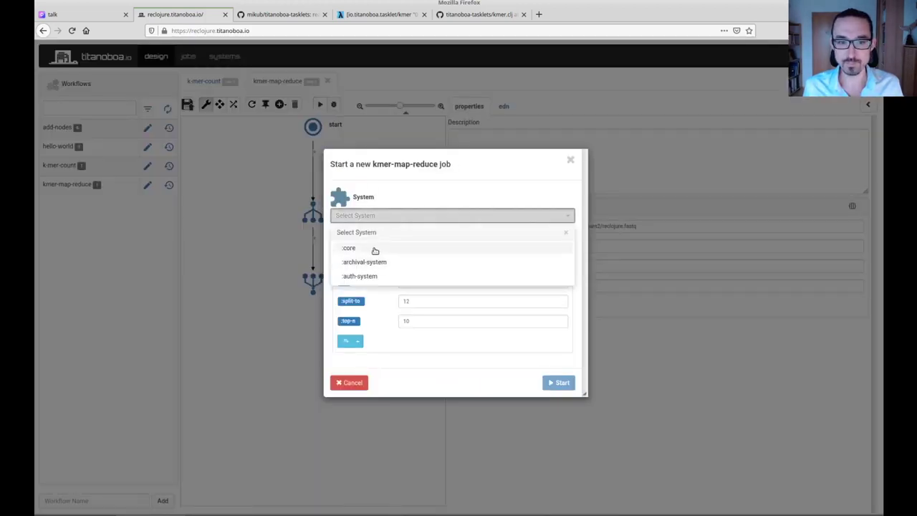
left_click(374, 247)
left_click(423, 321)
left_click_drag(416, 301, 389, 303)
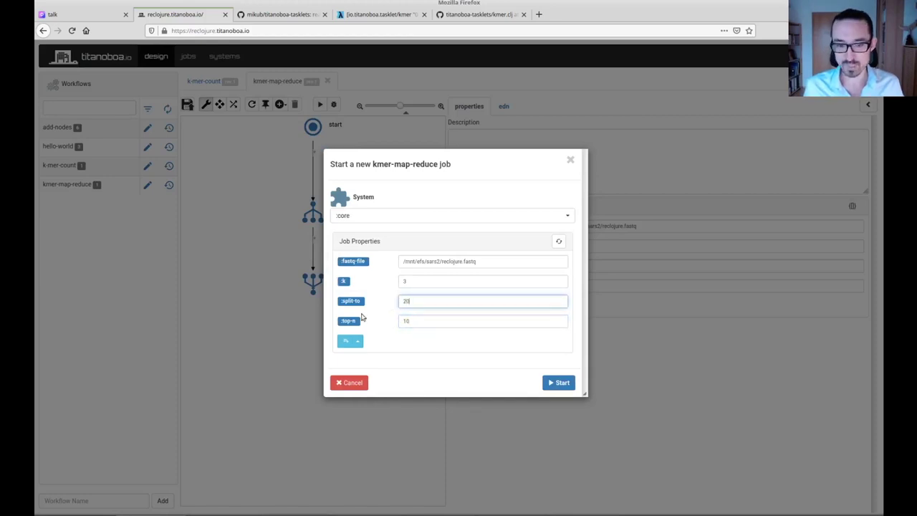
left_click(556, 383)
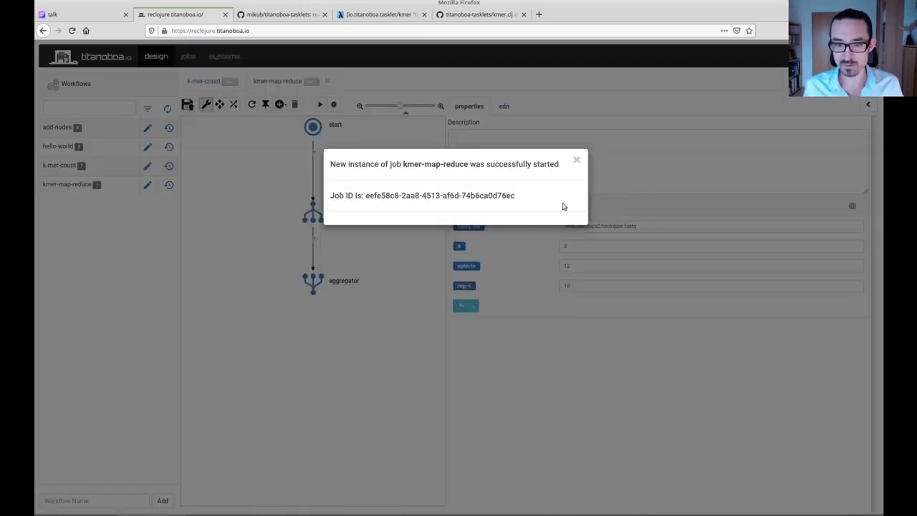
Dismiss the job-started confirmation and refresh the recent jobs to check the new kmer-map-reduce job.
left_click(575, 163)
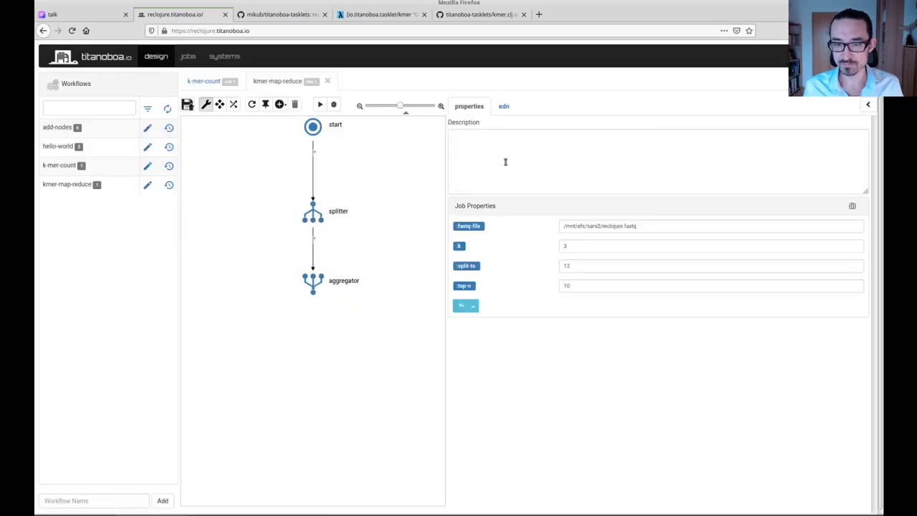
left_click(188, 55)
left_click(449, 88)
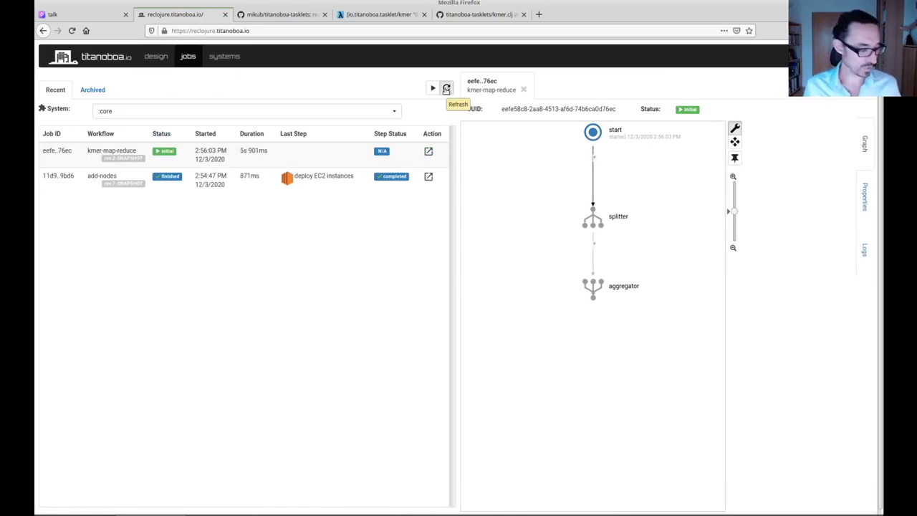
left_click(446, 88)
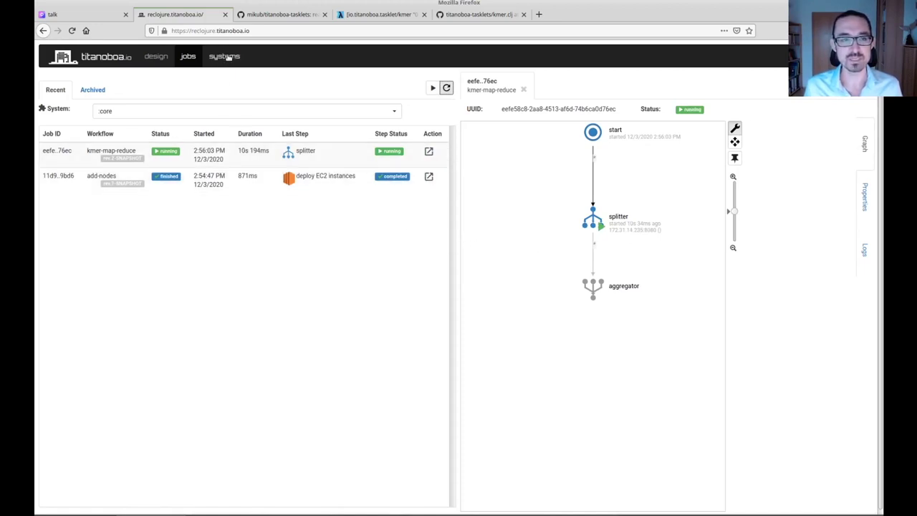
Review the titanoboa-tasklets README, the kmer page on Clojars and the cluster's external Maven dependencies.
left_click(283, 14)
left_click(384, 164)
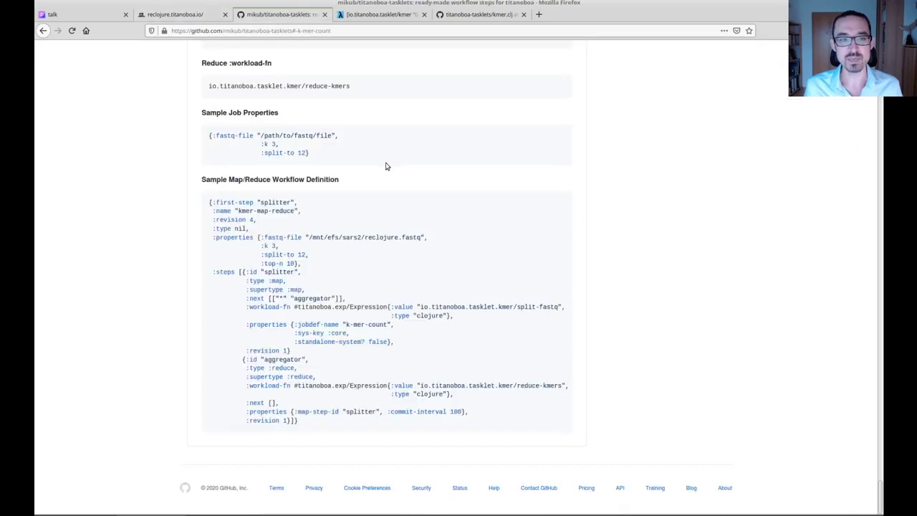
left_click(383, 15)
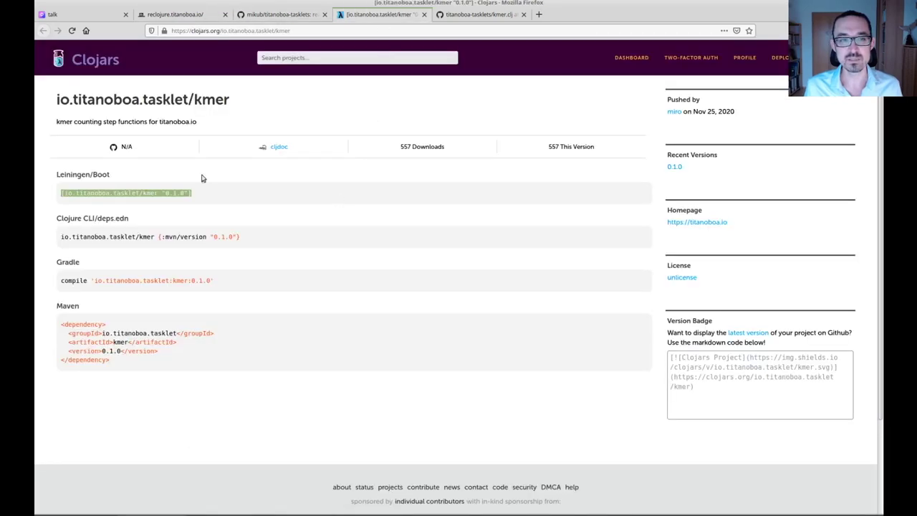
left_click(275, 16)
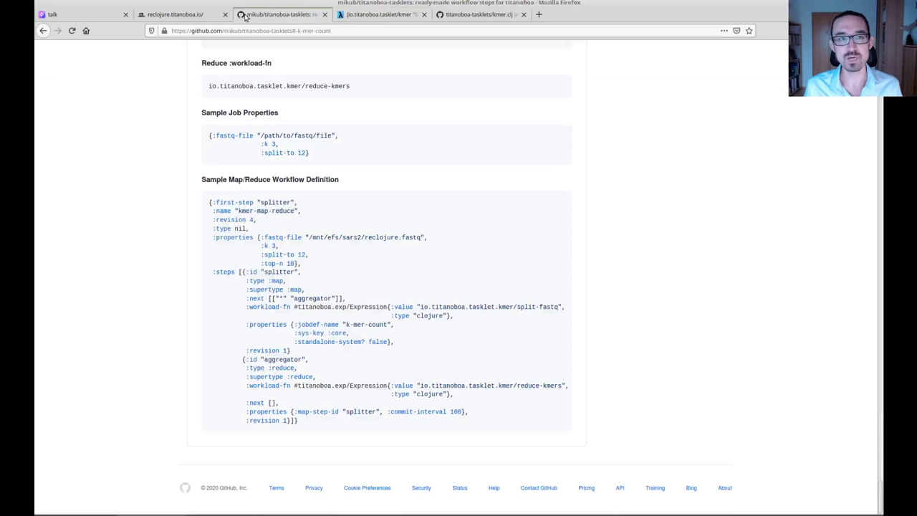
left_click(208, 18)
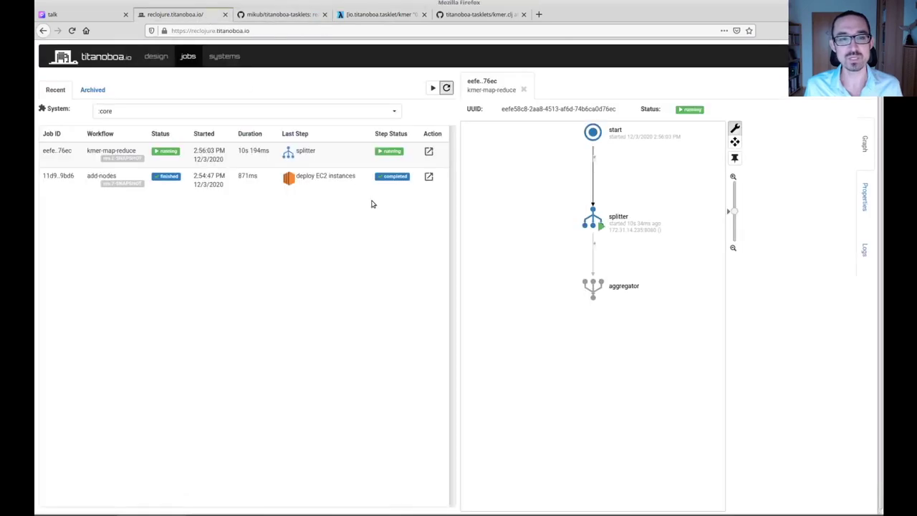
left_click(224, 56)
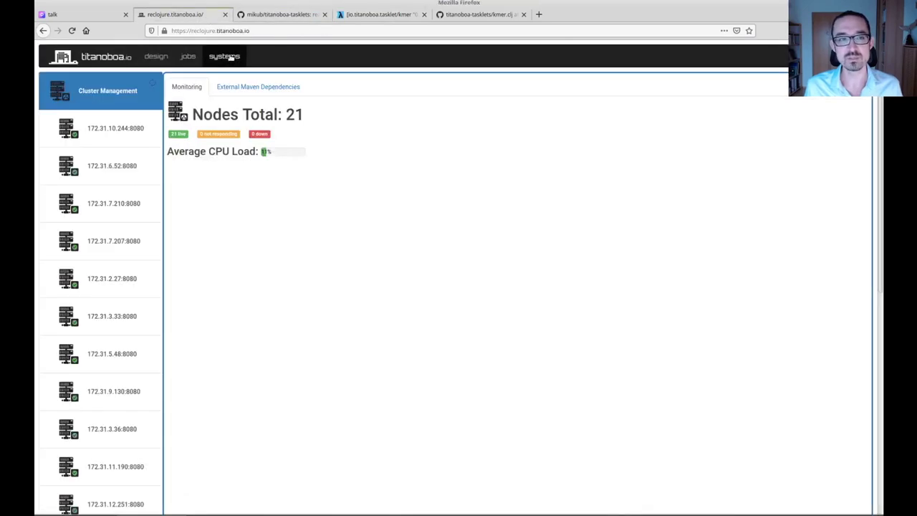
left_click(242, 87)
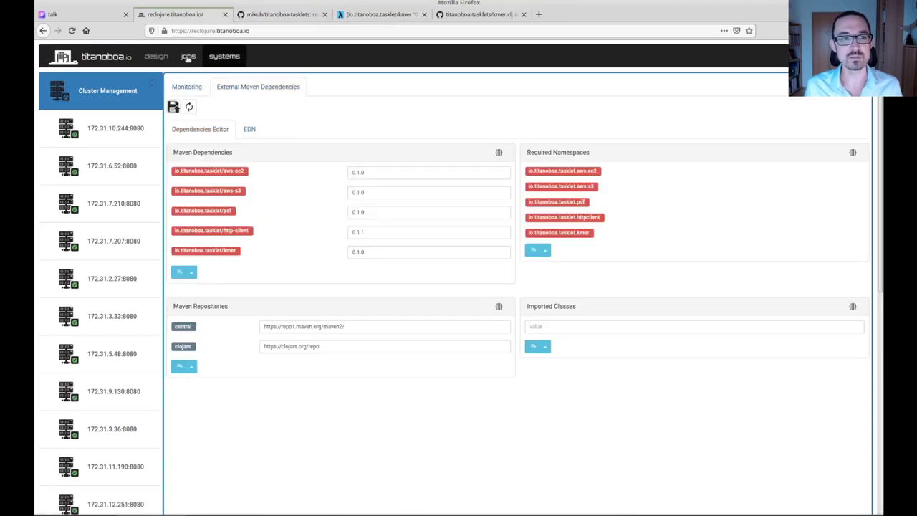
Refresh the recent jobs repeatedly to follow the splitter step of the kmer-map-reduce job.
left_click(187, 57)
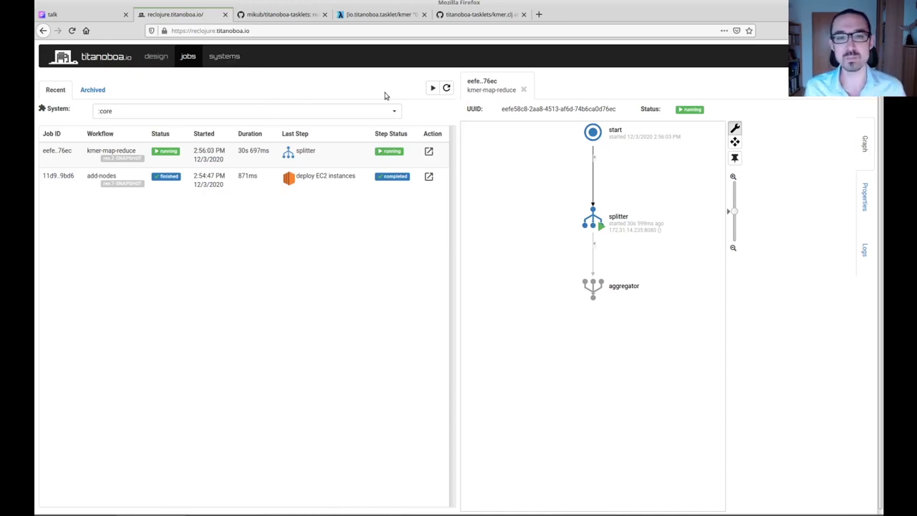
left_click(447, 88)
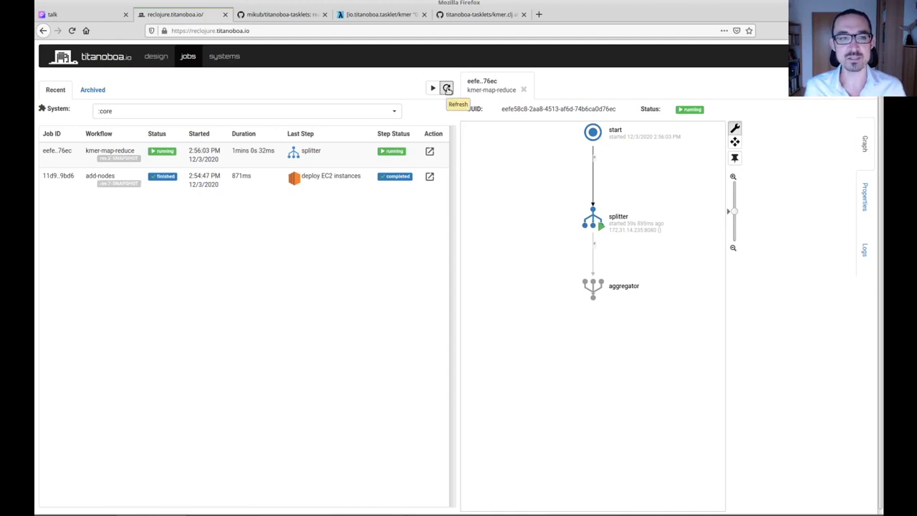
left_click(446, 88)
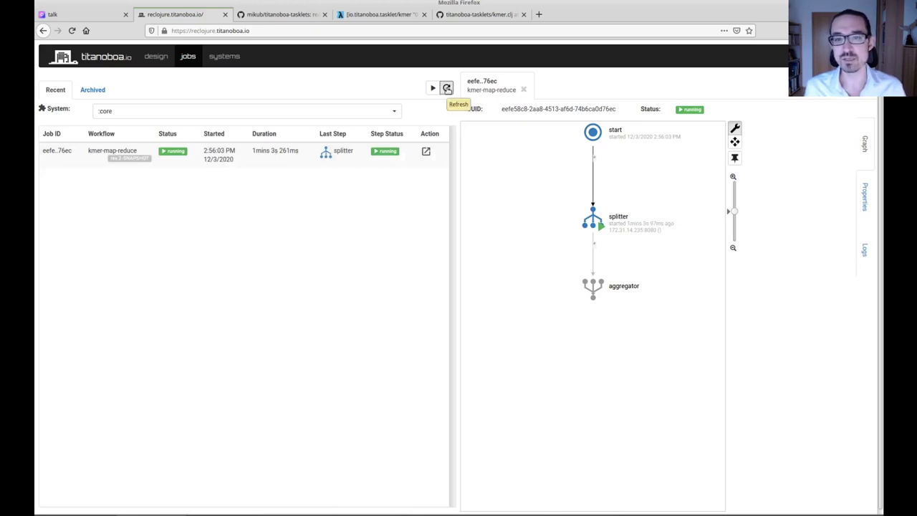
left_click(447, 88)
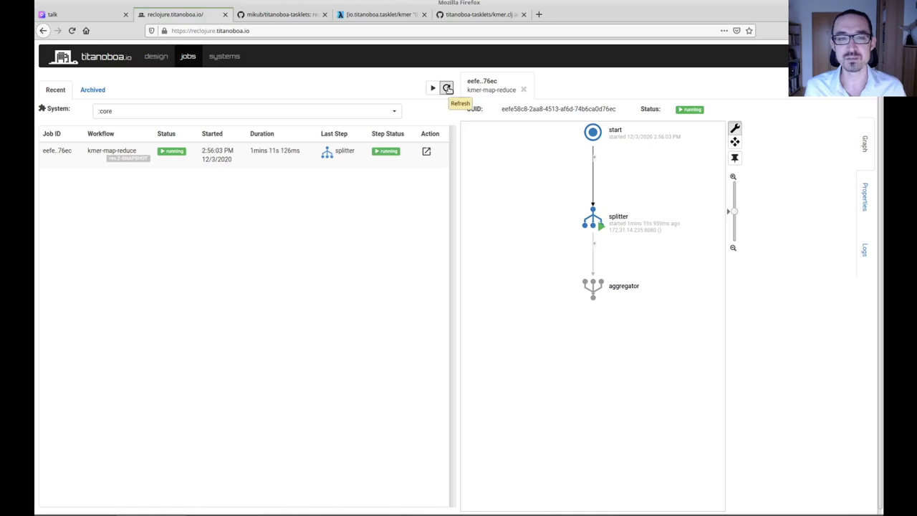
Check the cluster monitoring overview and refresh the recent jobs to look for k-mer-count jobs spawned by the splitter.
left_click(224, 56)
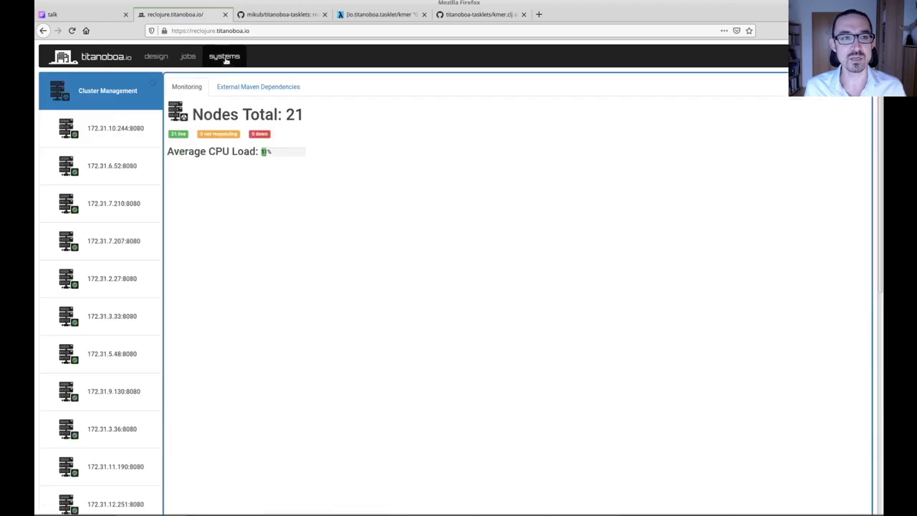
left_click(188, 57)
left_click(447, 88)
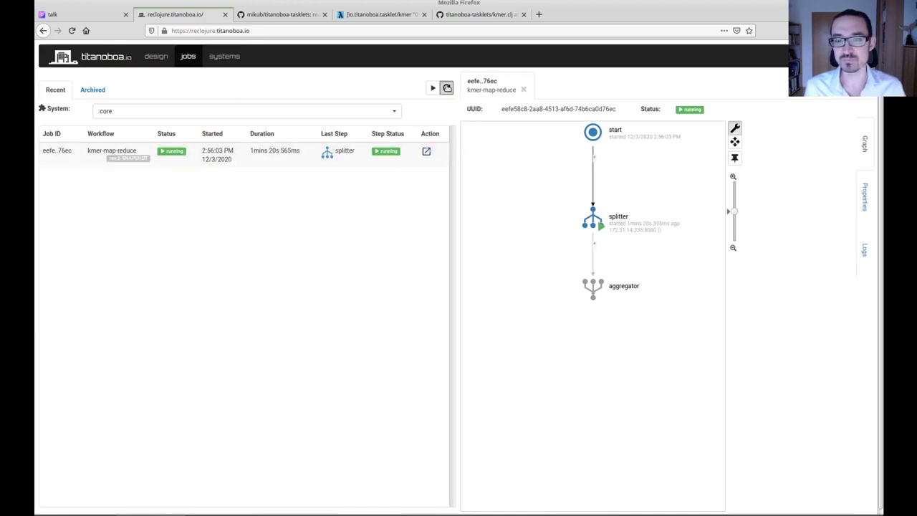
left_click(447, 88)
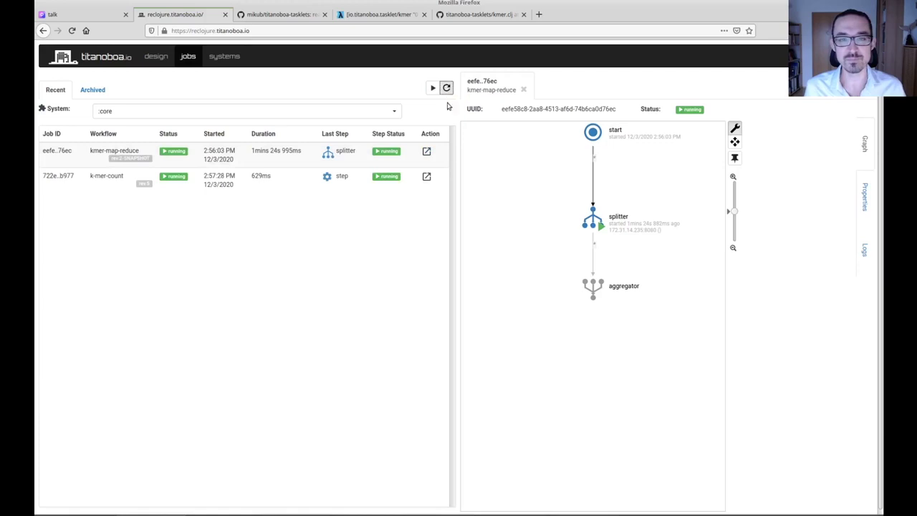
left_click(447, 88)
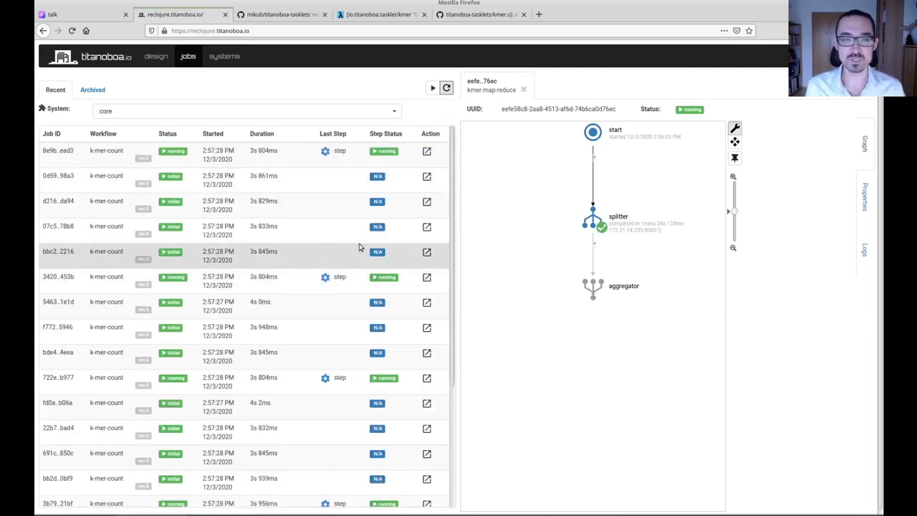
Look through the list of spawned k-mer-count jobs and their statuses.
scroll(290, 255, "down", 1)
scroll(293, 256, "up", 2)
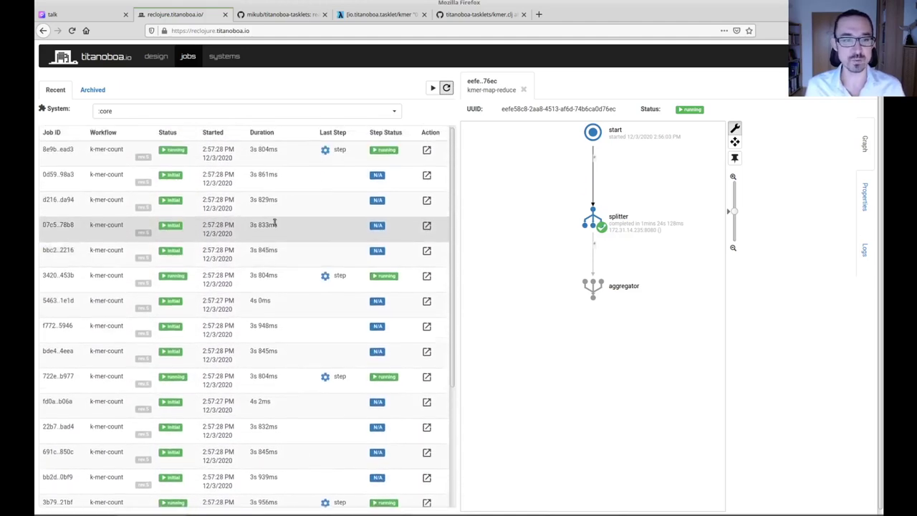
scroll(287, 247, "down", 4)
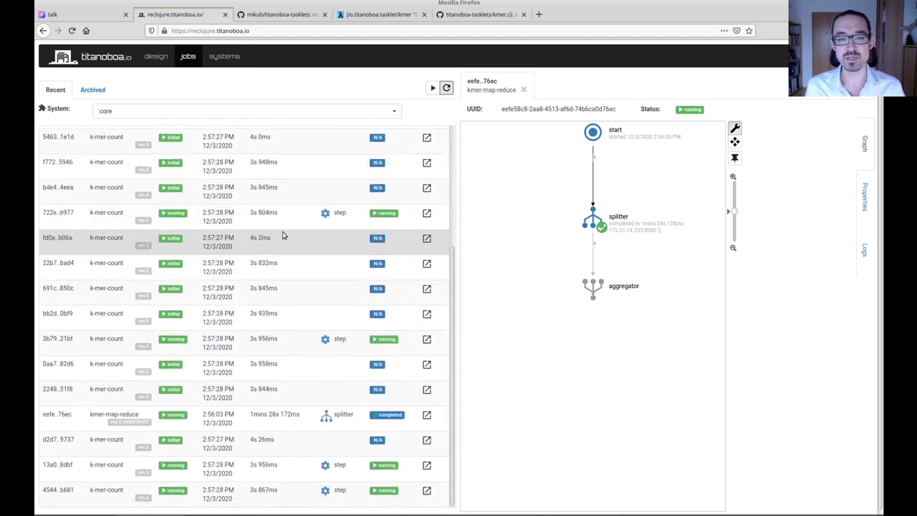
scroll(290, 237, "up", 4)
scroll(300, 236, "up", 1)
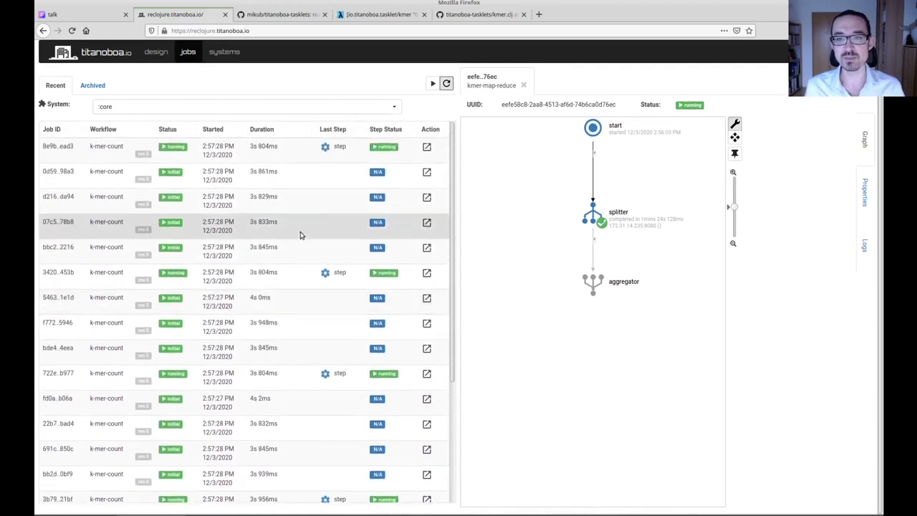
Refresh the recent jobs repeatedly to follow the k-mer-count jobs and the aggregator step of kmer-map-reduce.
left_click(446, 83)
left_click(447, 83)
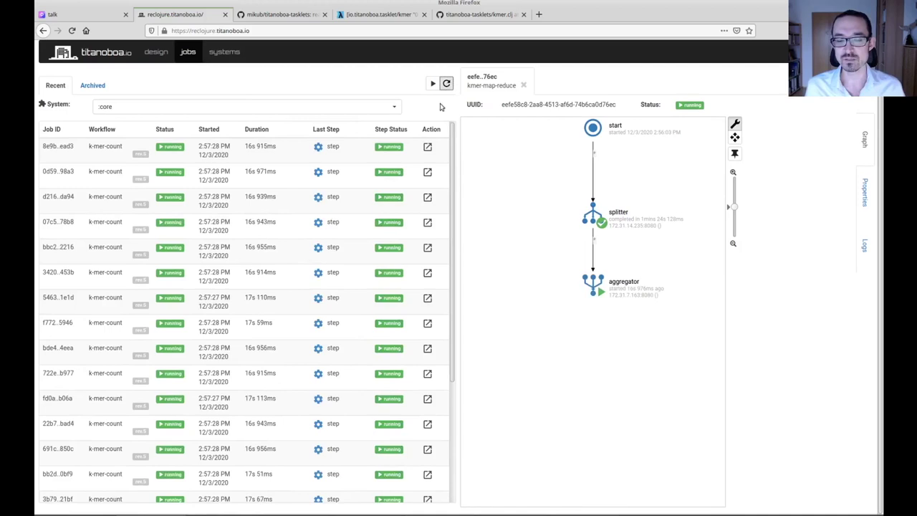
scroll(322, 176, "down", 3)
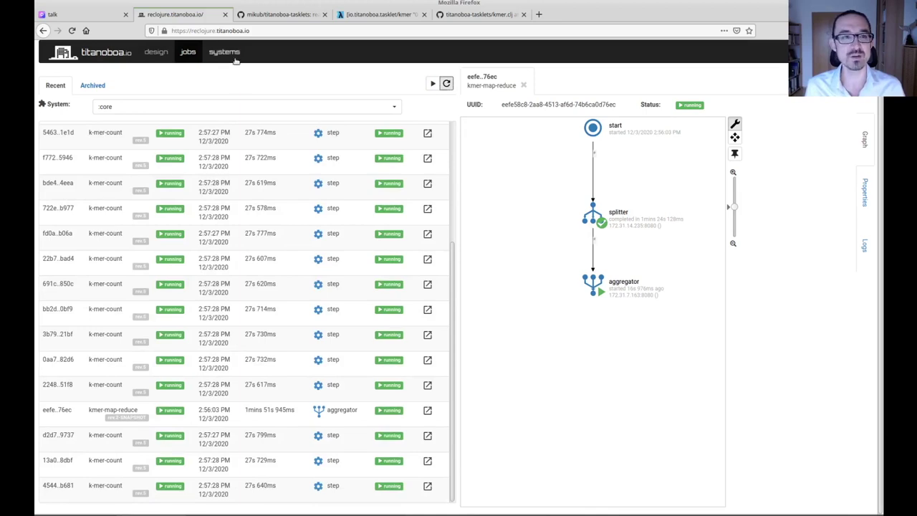
left_click(446, 84)
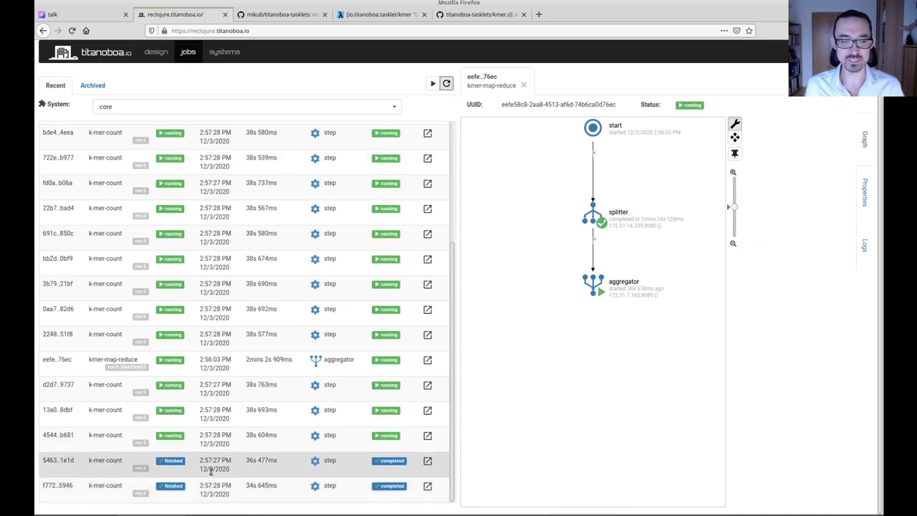
left_click(446, 83)
left_click(446, 83)
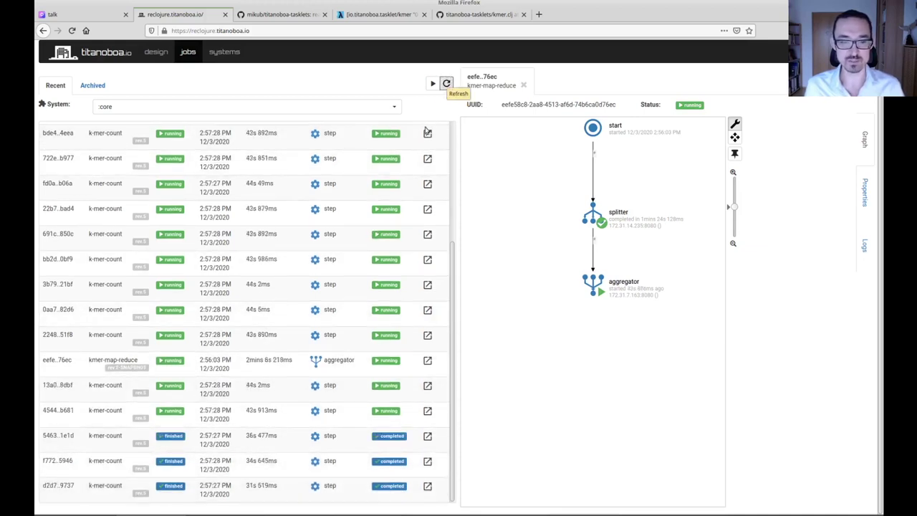
scroll(422, 172, "up", 3)
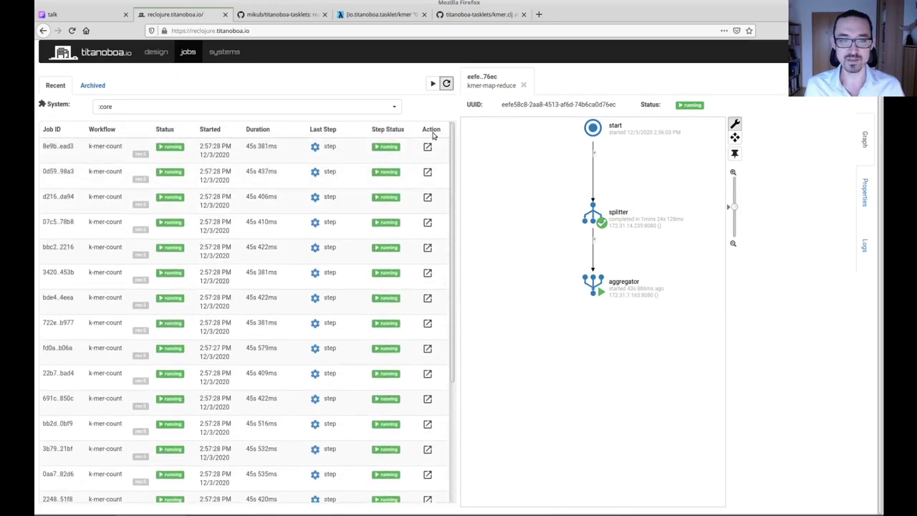
left_click(446, 83)
scroll(408, 208, "down", 3)
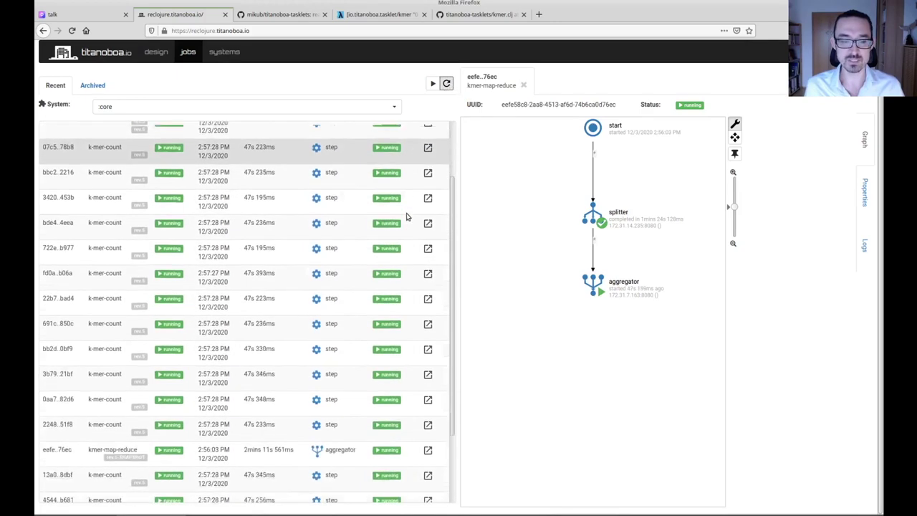
left_click(446, 83)
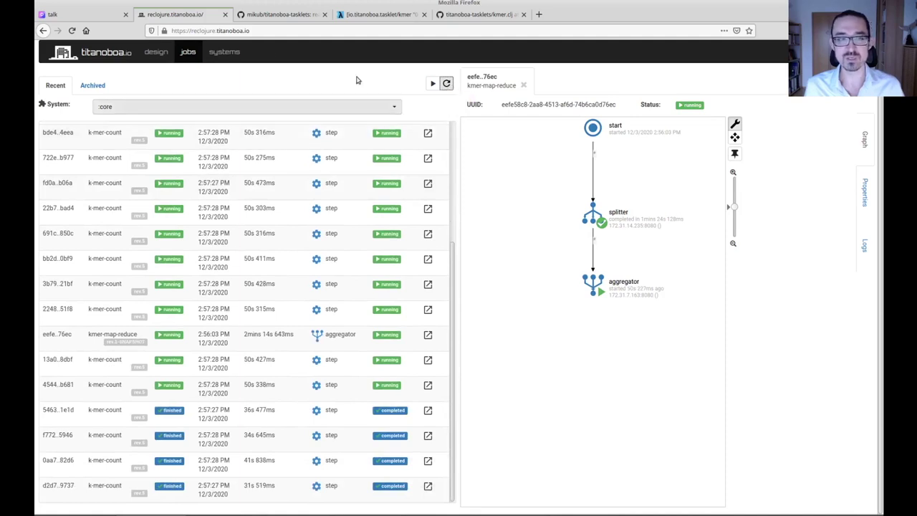
Examine the cluster's average CPU load and the CPU load and systems of node 172.31.6.52:8080.
left_click(223, 53)
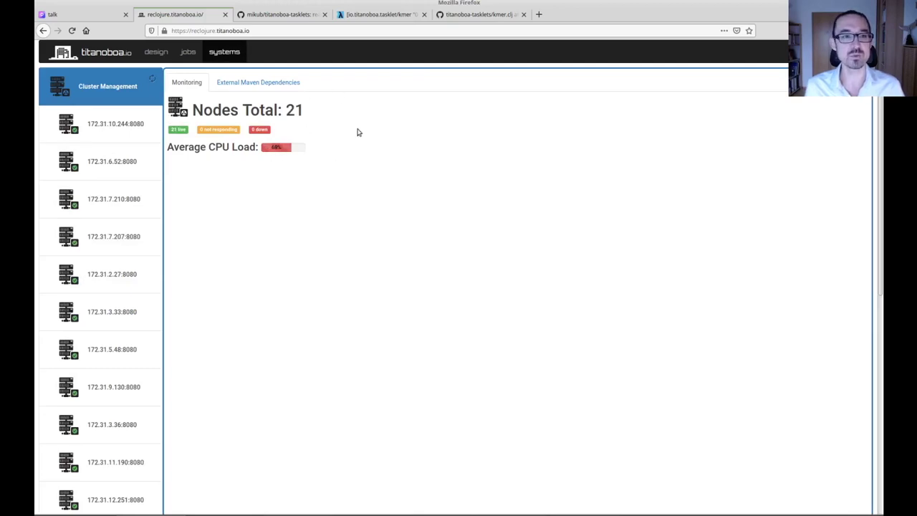
left_click(116, 126)
left_click(147, 164)
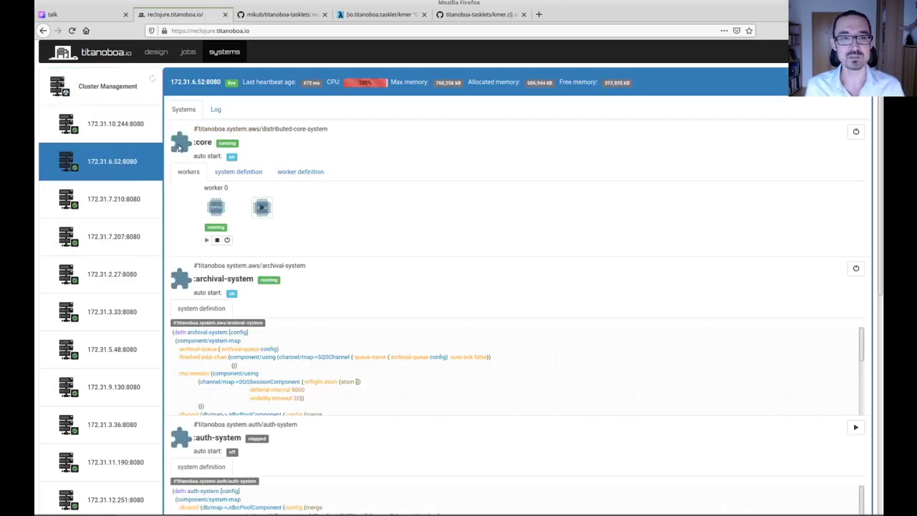
Refresh the recent jobs to check which k-mer-count jobs have finished.
left_click(188, 52)
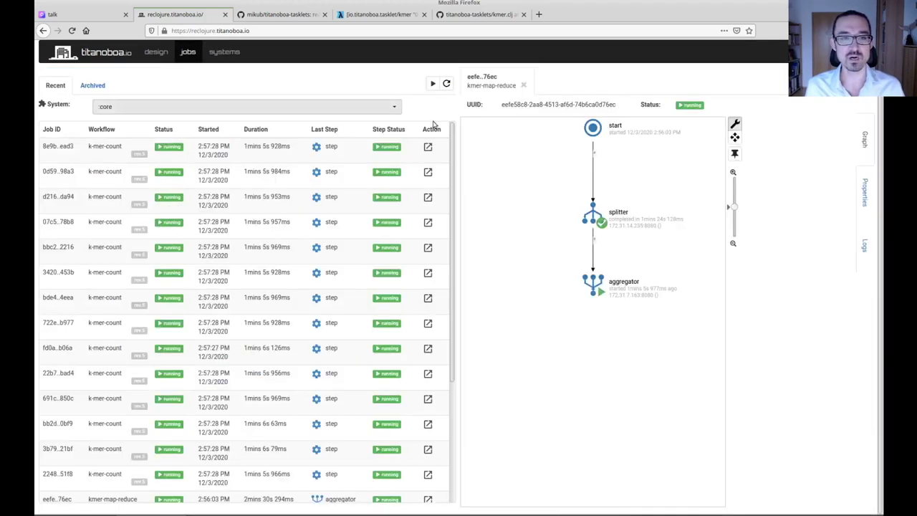
left_click(447, 84)
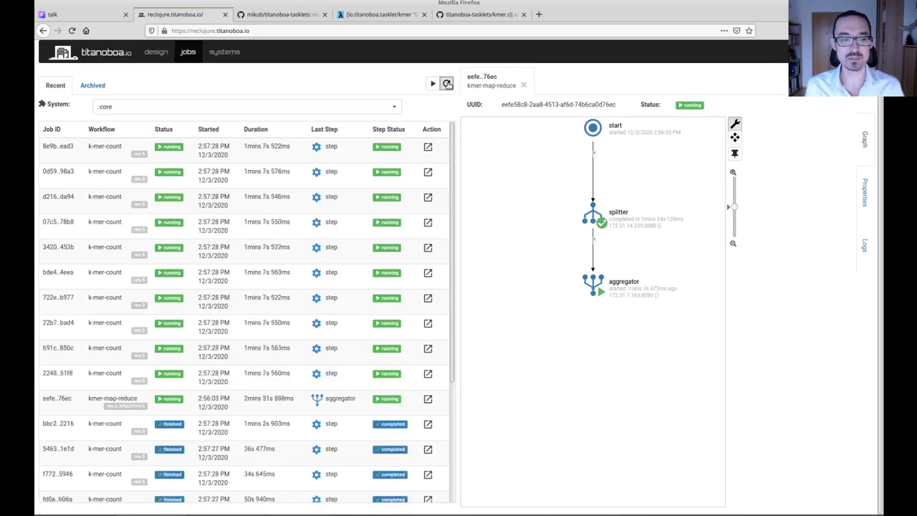
left_click(446, 84)
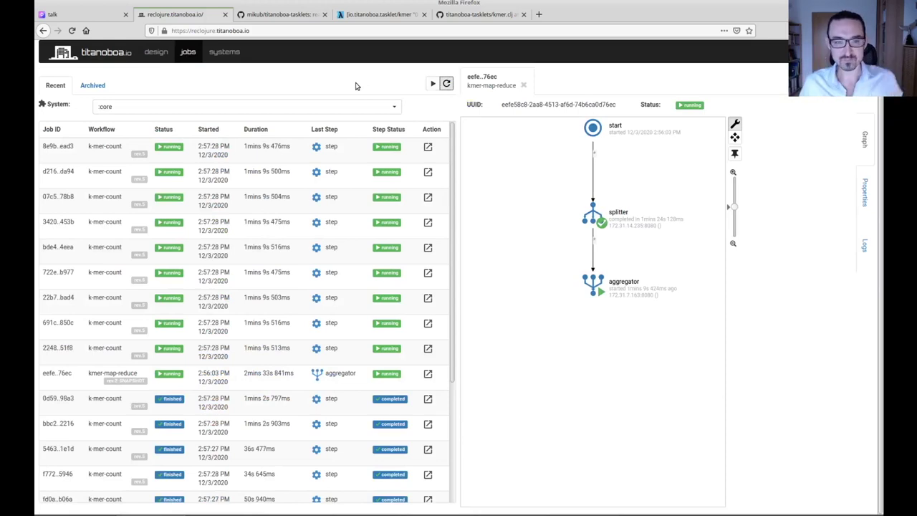
left_click(446, 84)
left_click(446, 84)
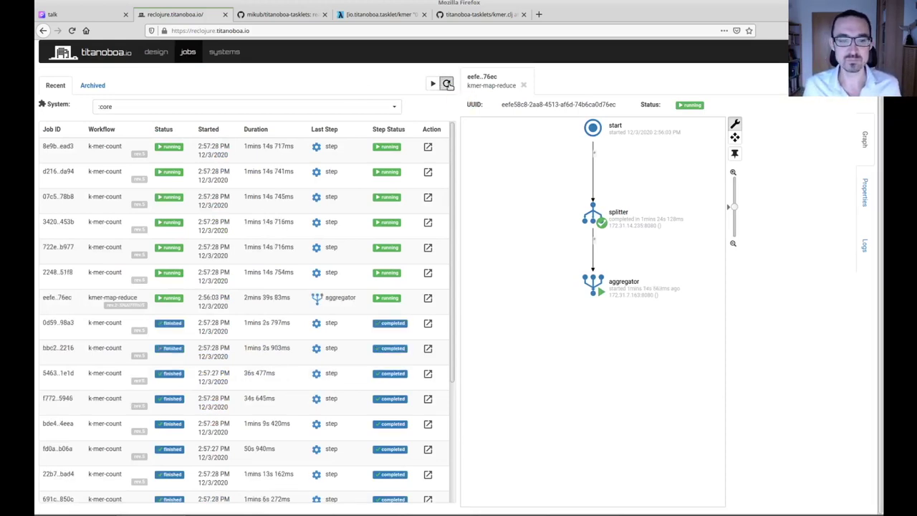
Open the finished k-mer-count job 0d59..98a3 and examine its properties, especially the :start and :end values.
left_click(427, 323)
left_click(862, 198)
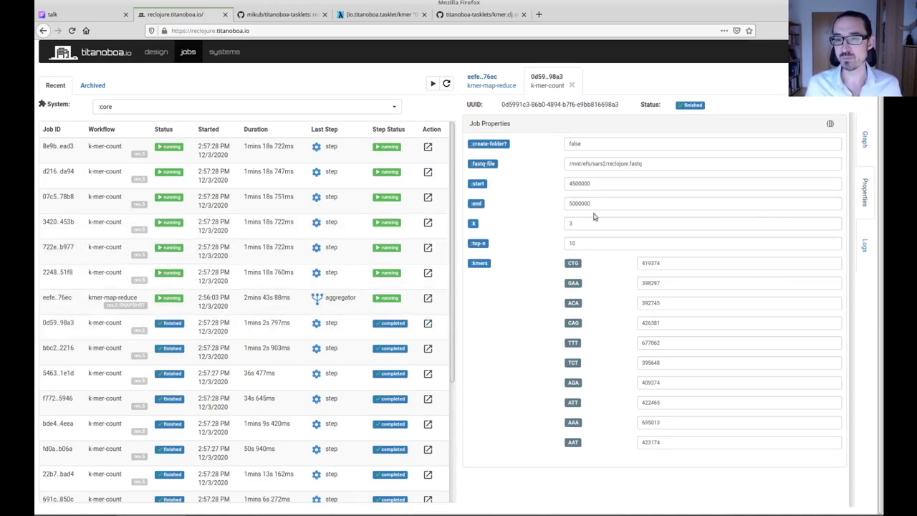
double_click(579, 183)
double_click(578, 203)
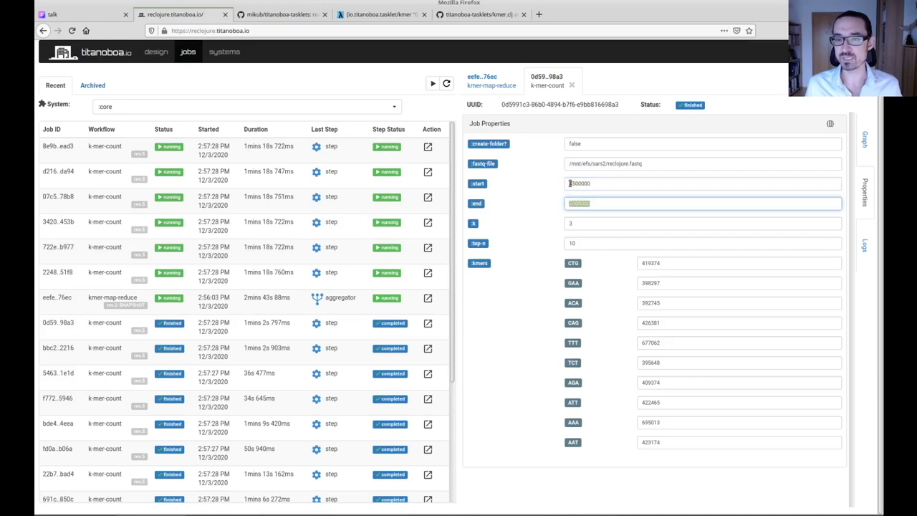
Return to the kmer-map-reduce job eefe..76ec and examine its workflow graph with the splitter and aggregator steps.
left_click(542, 267)
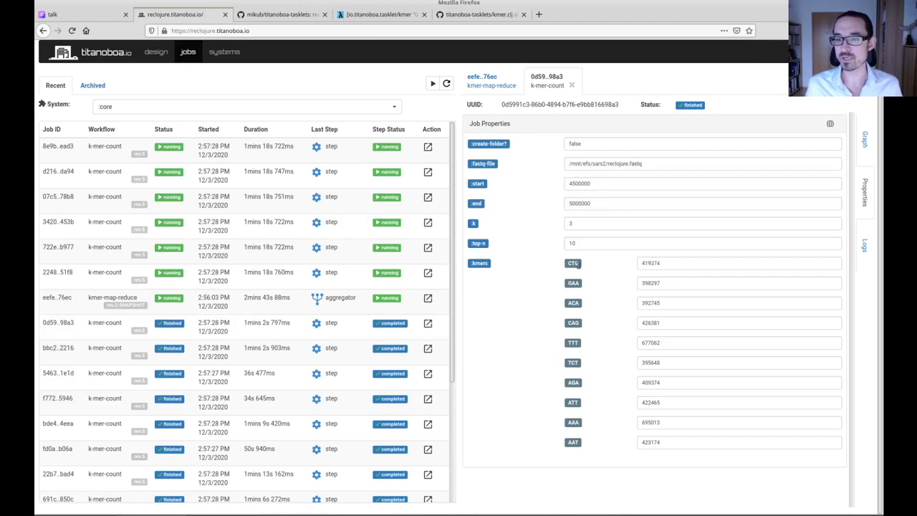
left_click(491, 85)
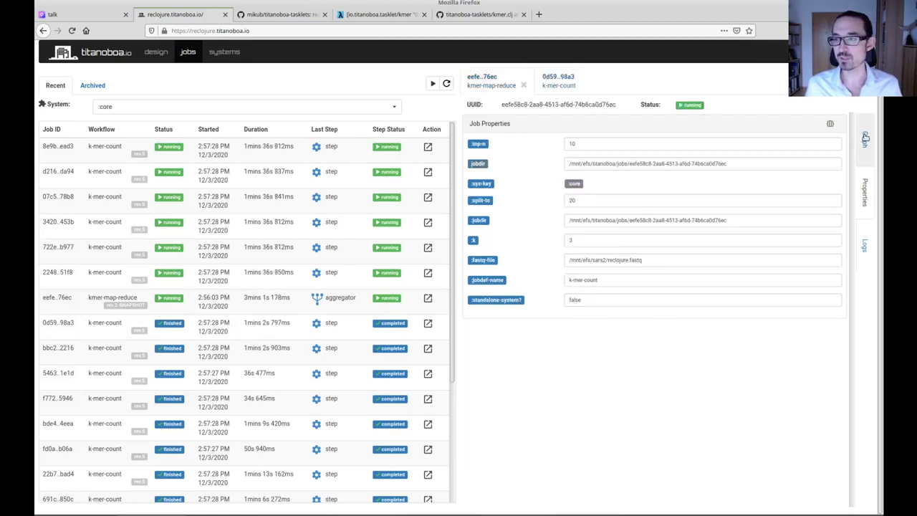
left_click(864, 139)
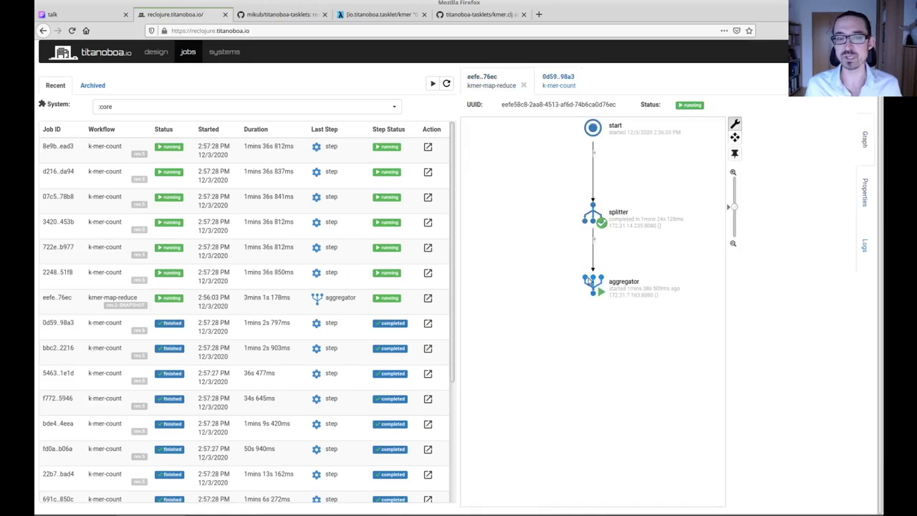
Close the open kmer-map-reduce and k-mer-count job views and refresh the recent jobs.
left_click(523, 86)
left_click(446, 83)
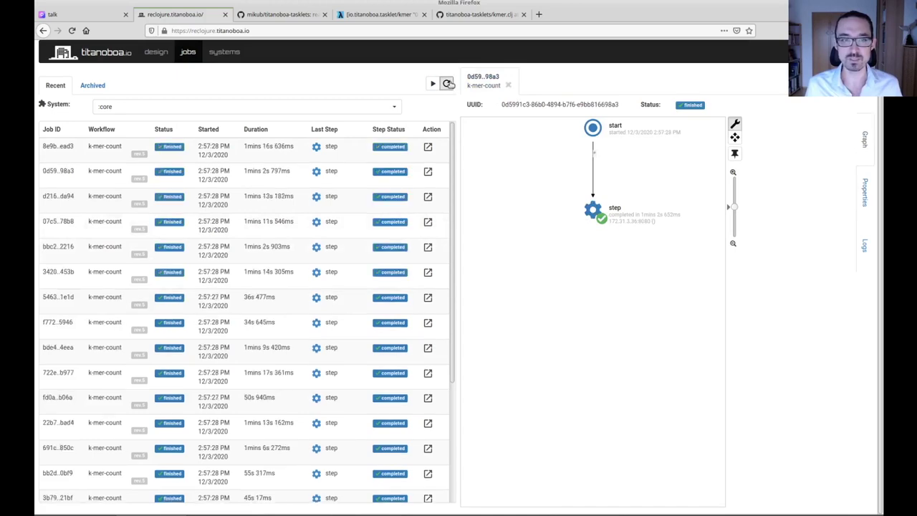
left_click(508, 85)
Open the finished kmer-map-reduce job eefe..76ec and examine the aggregated :kmers counts under :result in its properties.
scroll(223, 255, "down", 2)
scroll(223, 255, "down", 3)
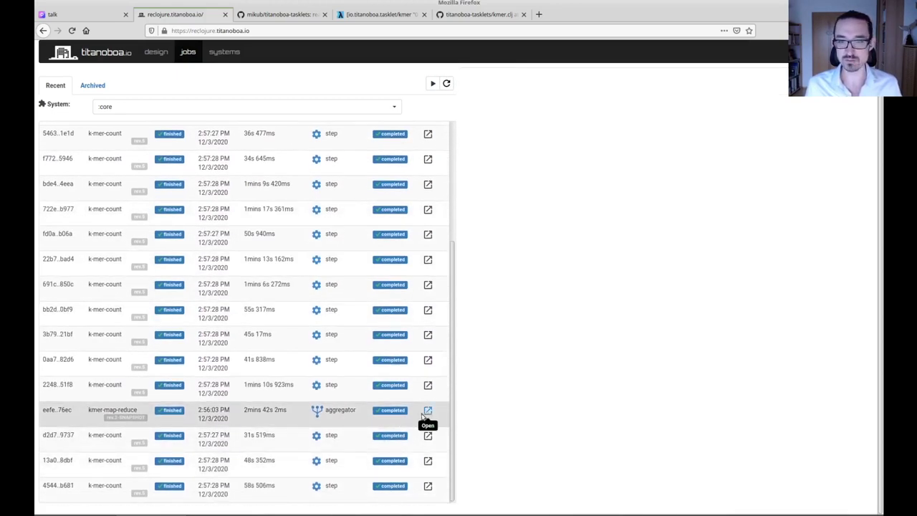
left_click(427, 410)
left_click(865, 192)
scroll(589, 324, "down", 2)
scroll(589, 325, "down", 10)
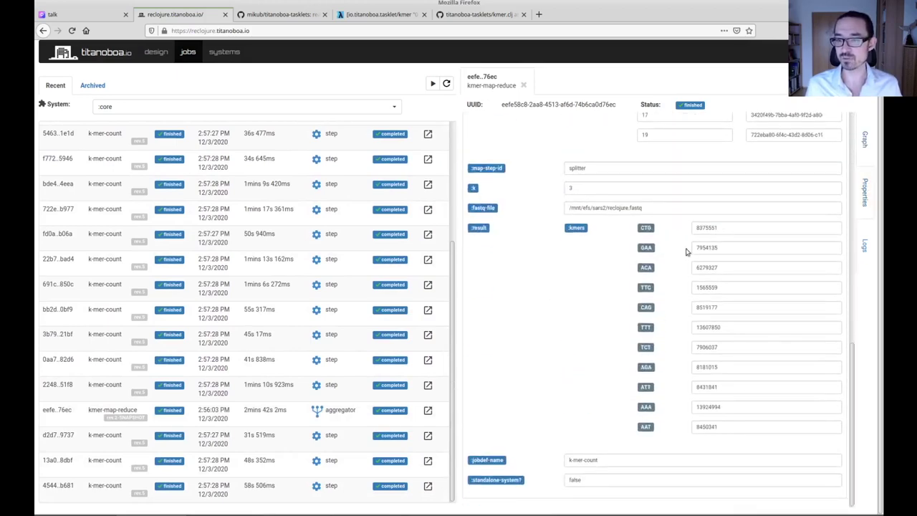